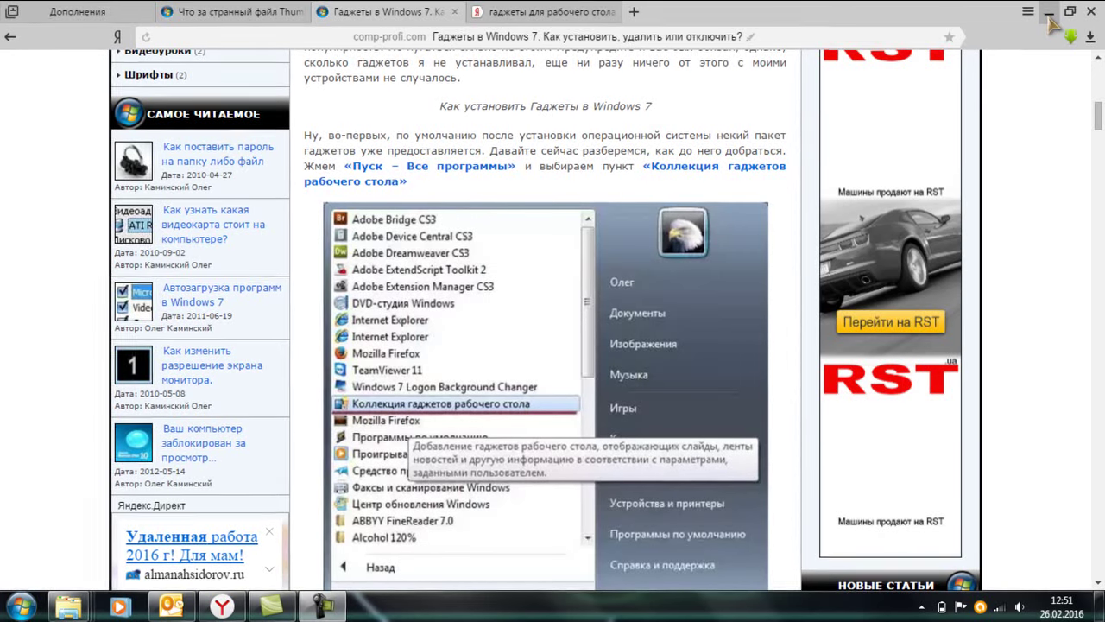
Minimize the browser to reach the desktop, then open the desktop gadget gallery and close it again.
left_click(1049, 14)
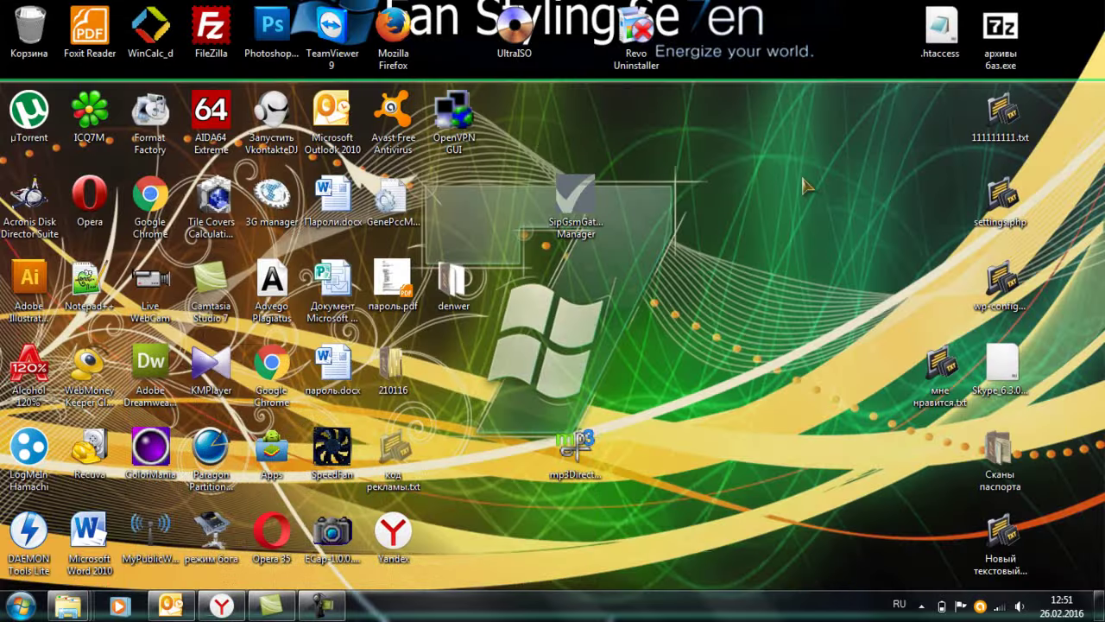
right_click(740, 156)
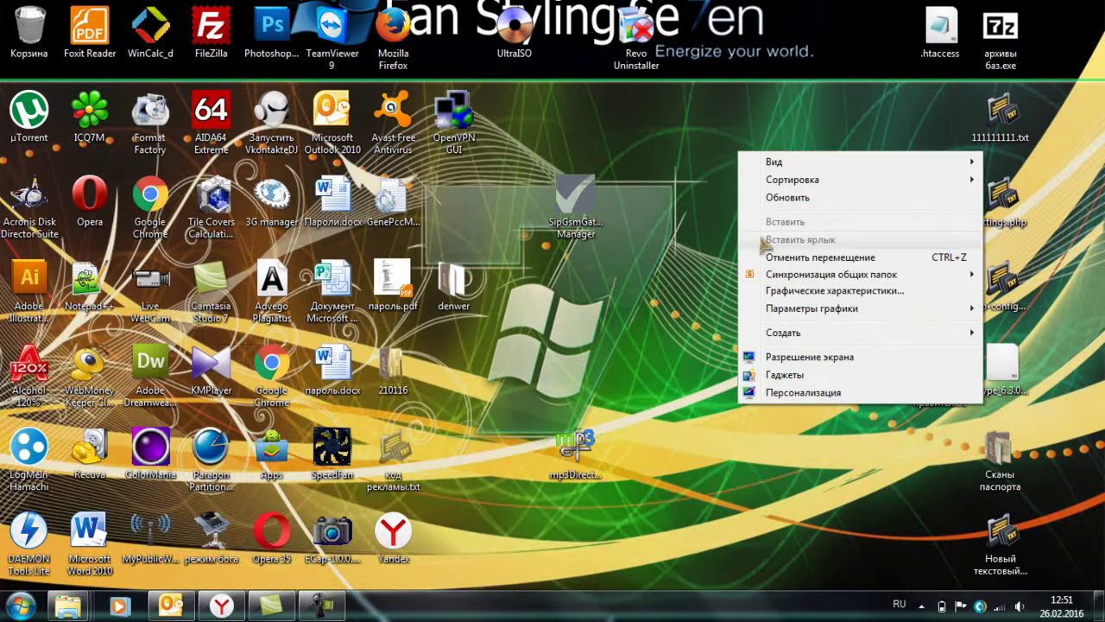
left_click(768, 376)
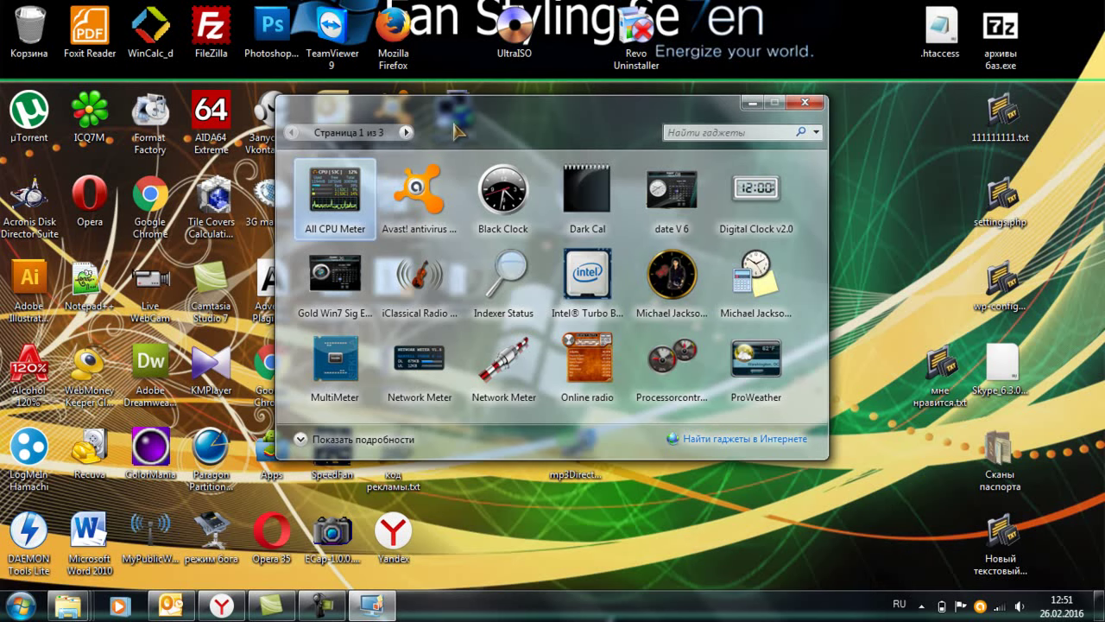
left_click(805, 103)
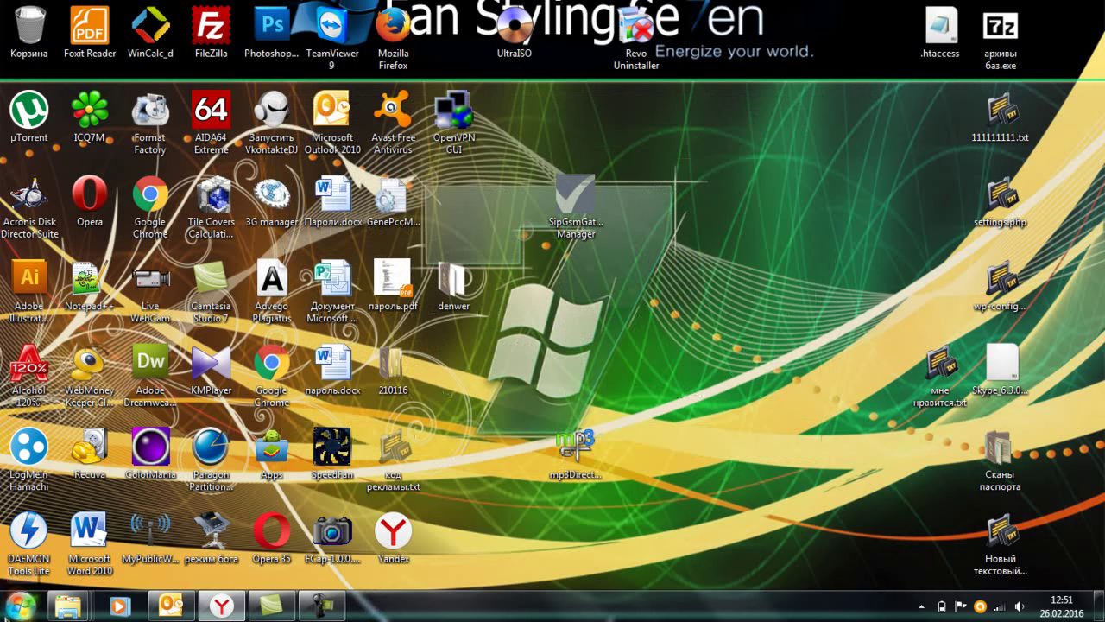
Open the desktop gadget gallery from the installed programs list and add the All CPU Meter gadget to the desktop.
left_click(20, 604)
left_click(17, 533)
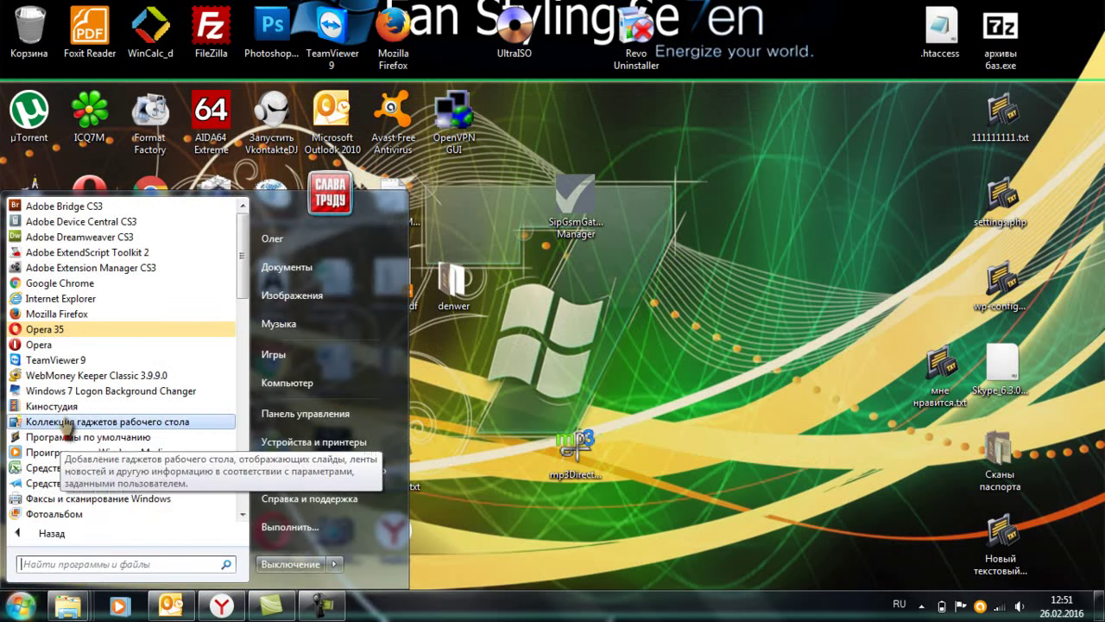
left_click(65, 422)
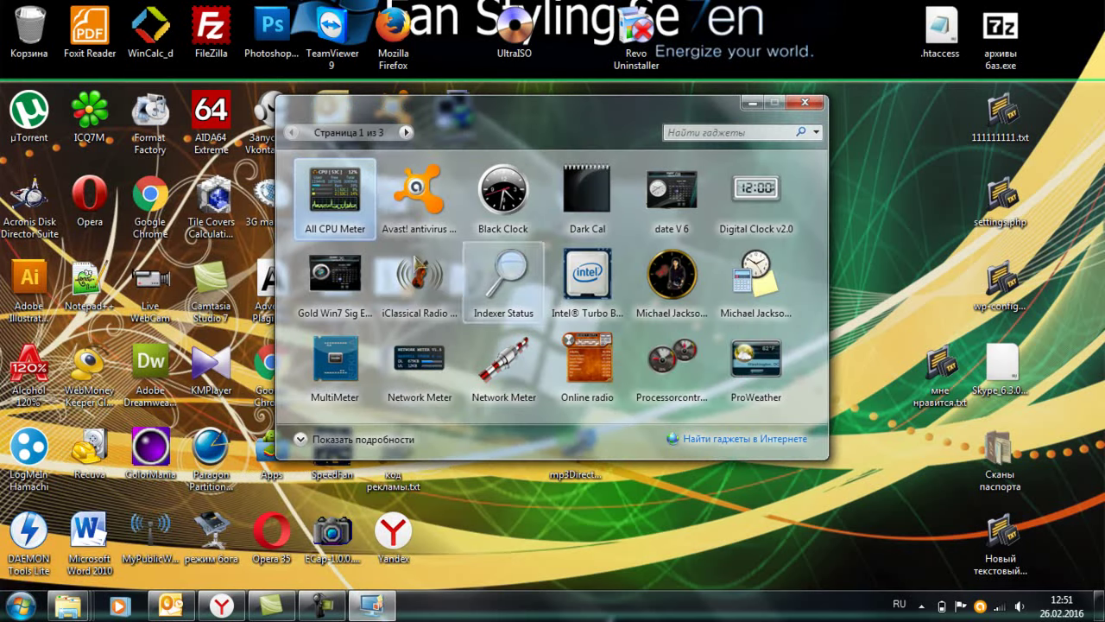
right_click(353, 197)
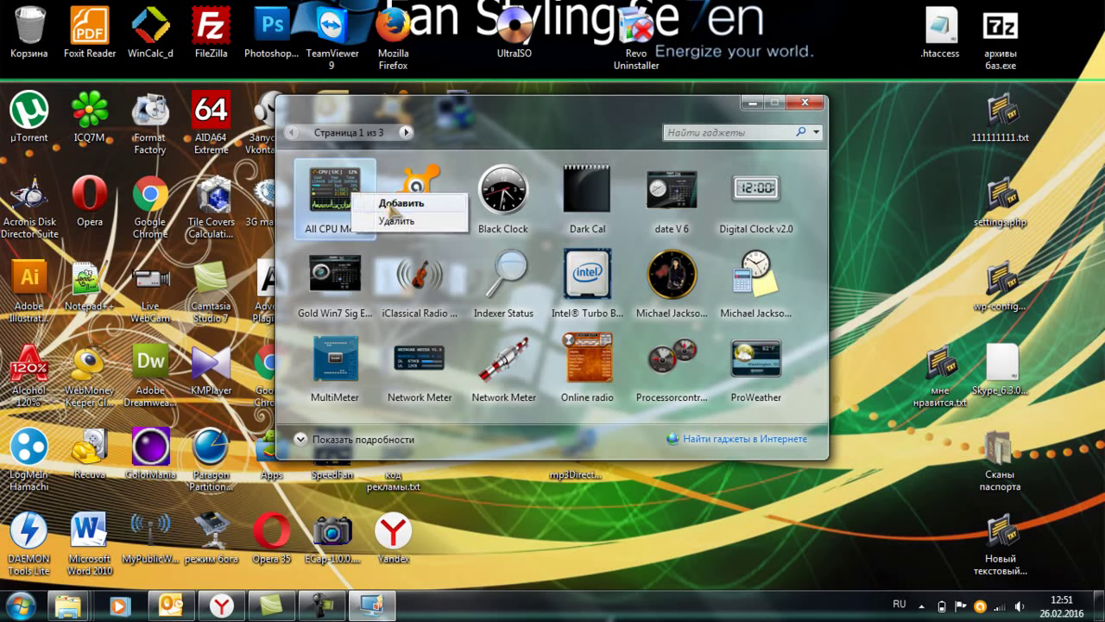
left_click(380, 205)
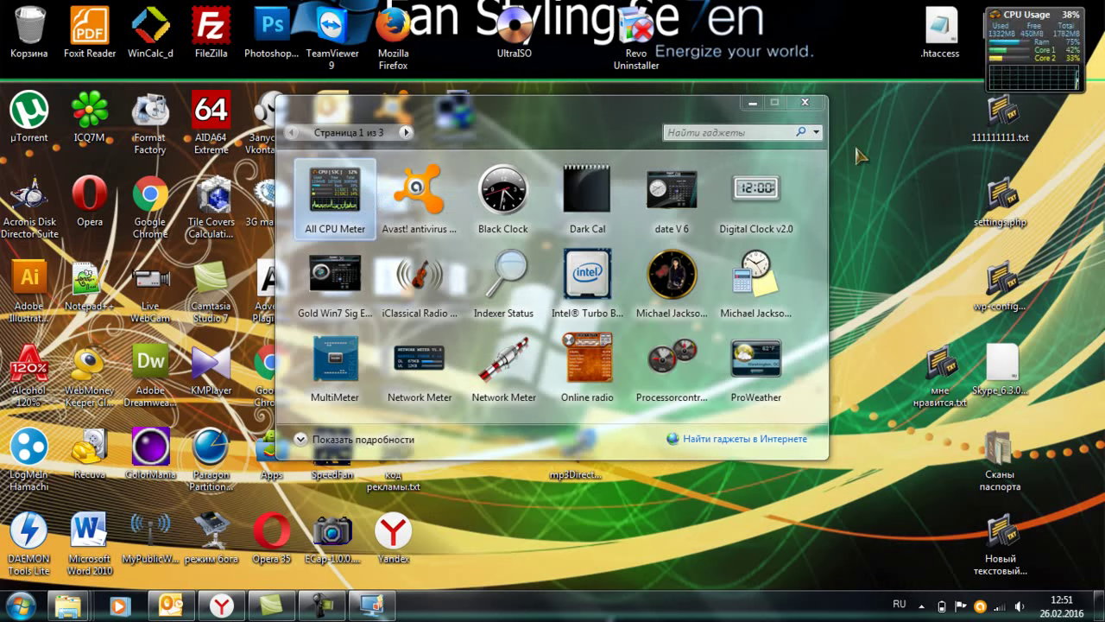
Set the All CPU Meter gadget's drawing style to Graph and its background to Green.
mouse_move(1012, 9)
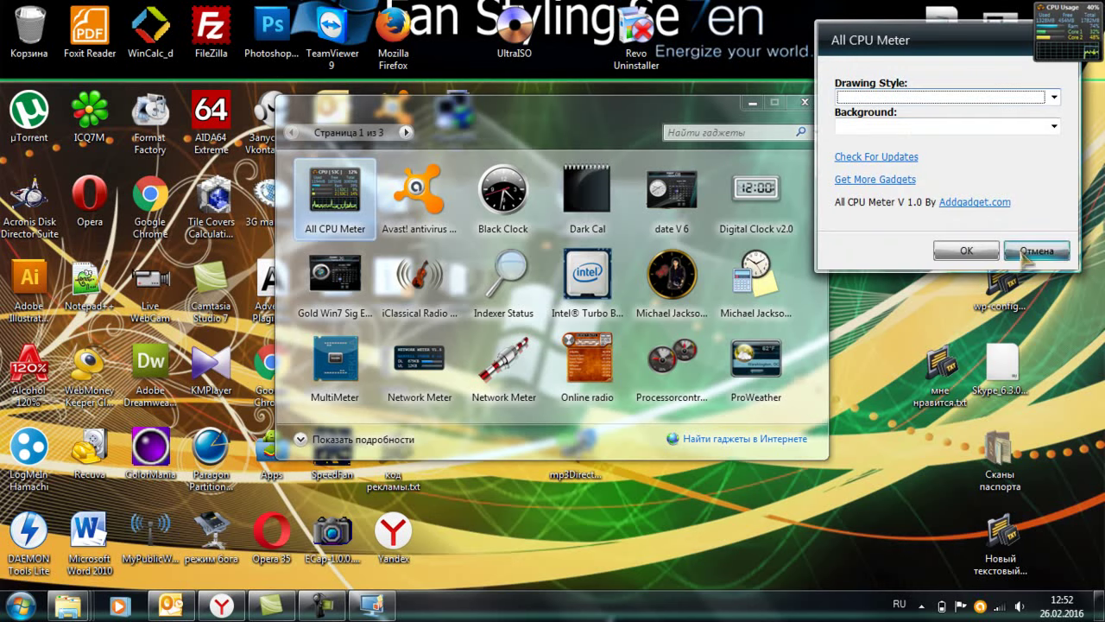
left_click(1054, 98)
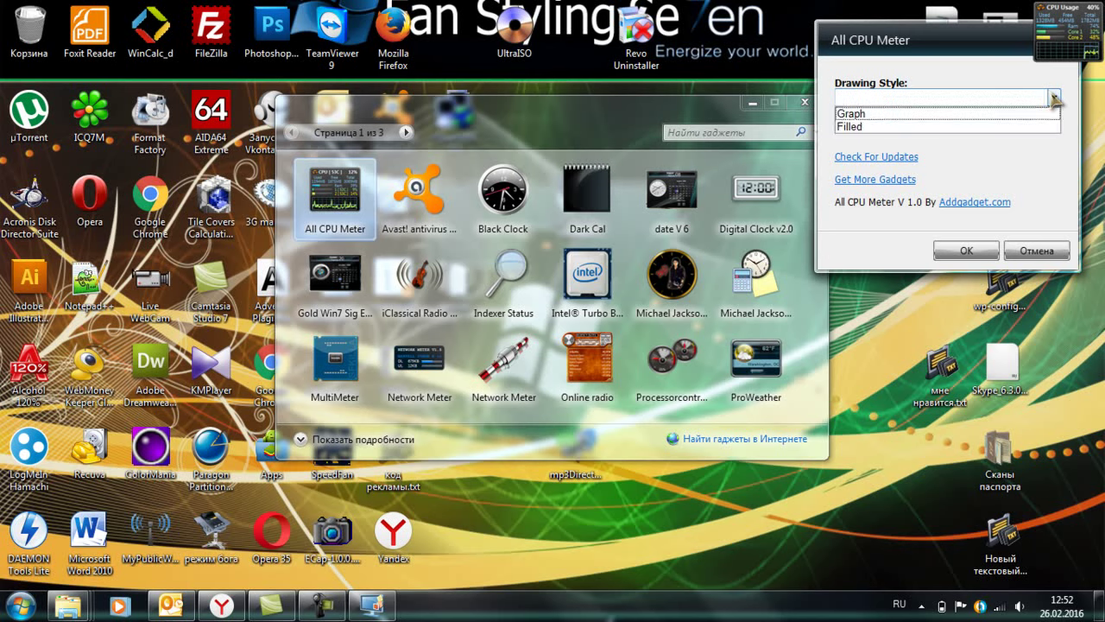
left_click(883, 126)
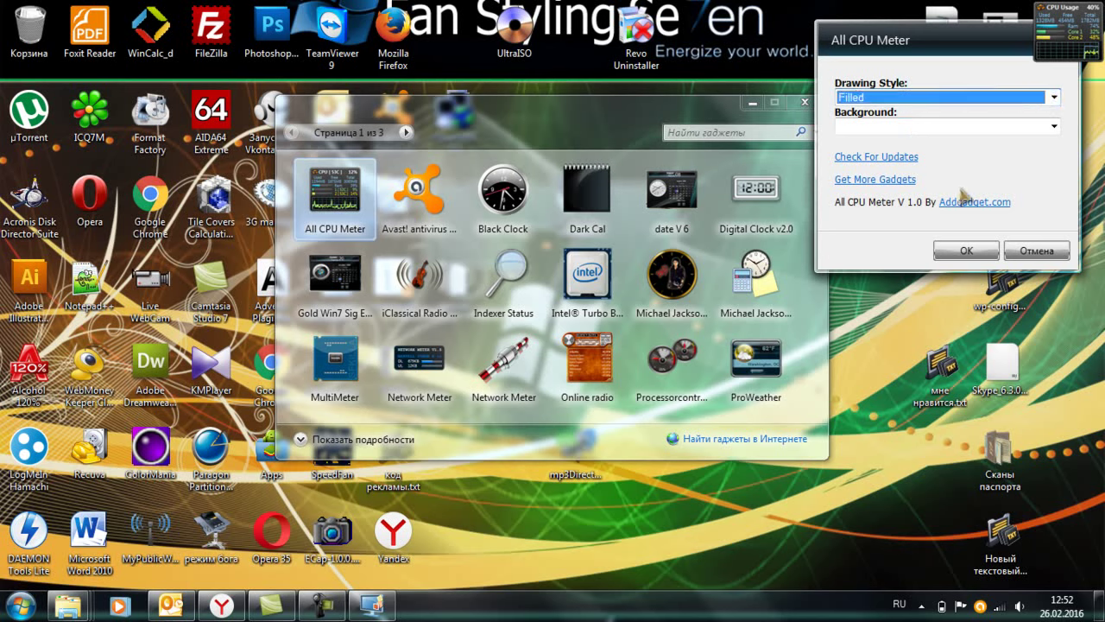
left_click(1054, 98)
left_click(1008, 113)
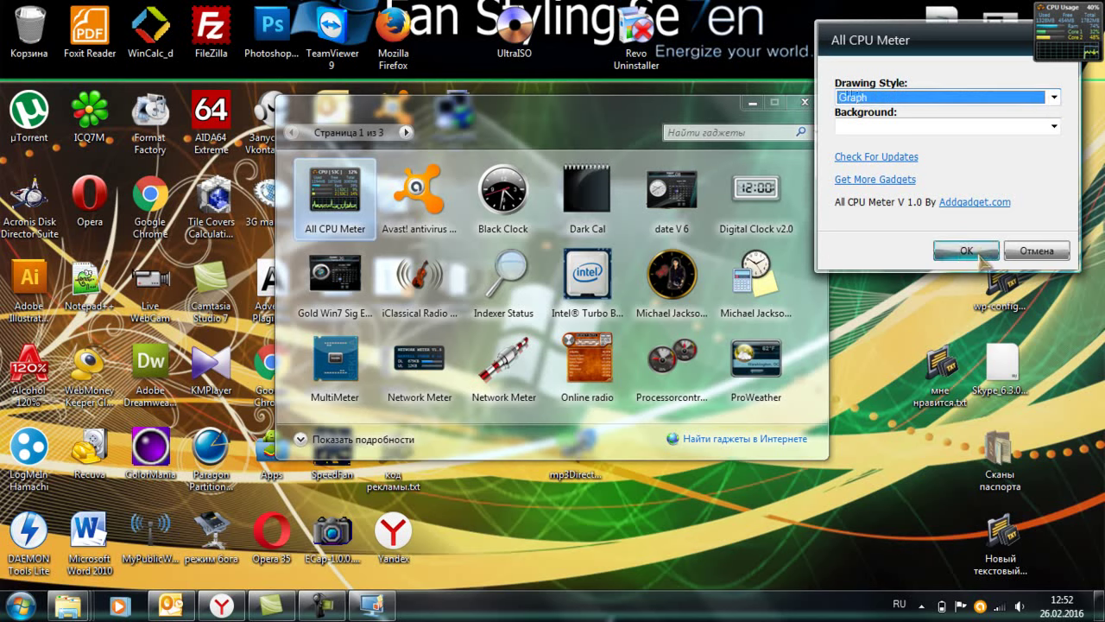
left_click(1052, 127)
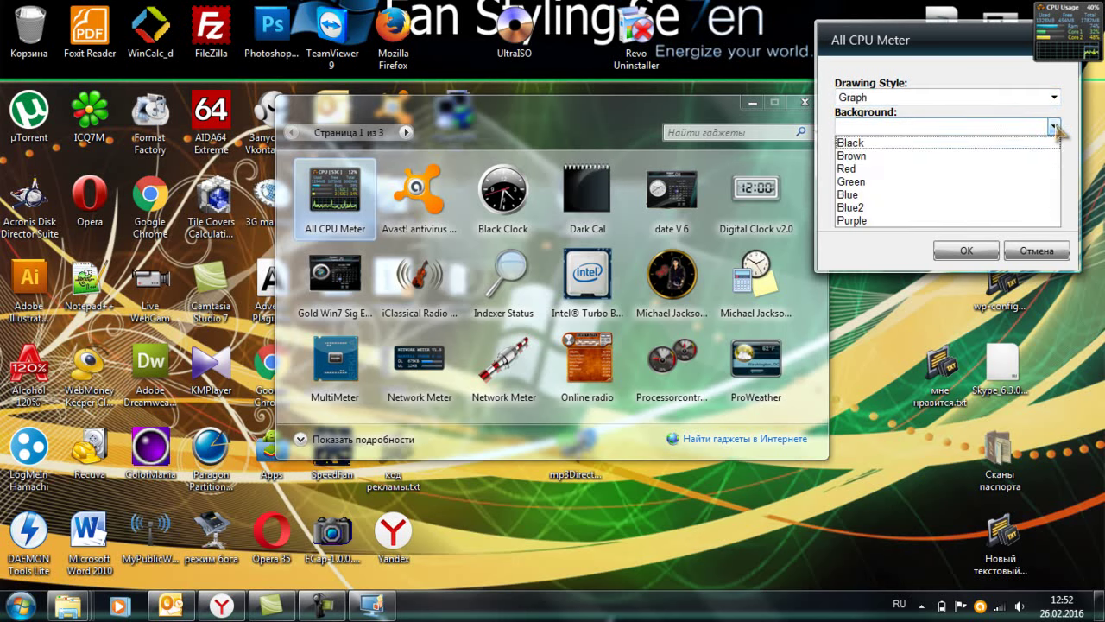
left_click(980, 178)
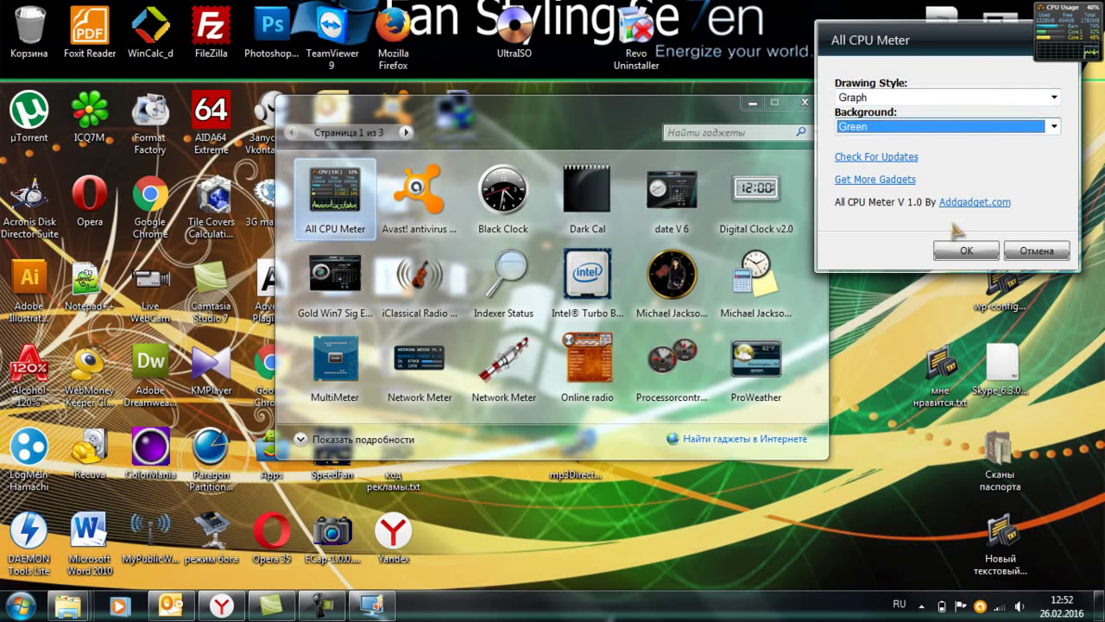
left_click(962, 250)
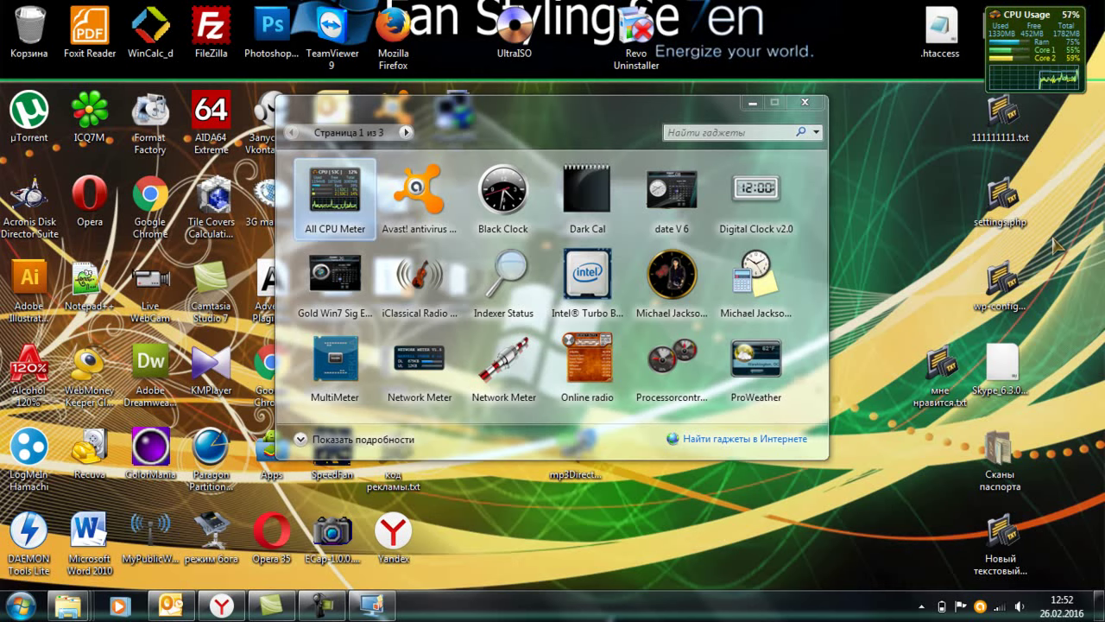
Close the gadget gallery and remove the CPU meter gadget from the desktop.
mouse_move(1067, 16)
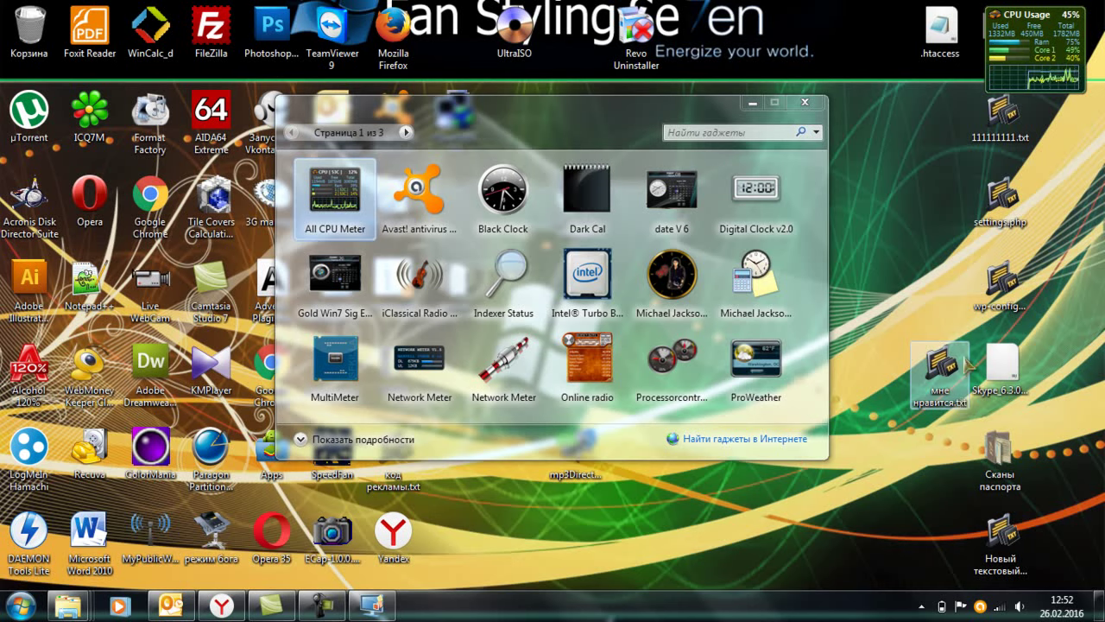
left_click(804, 103)
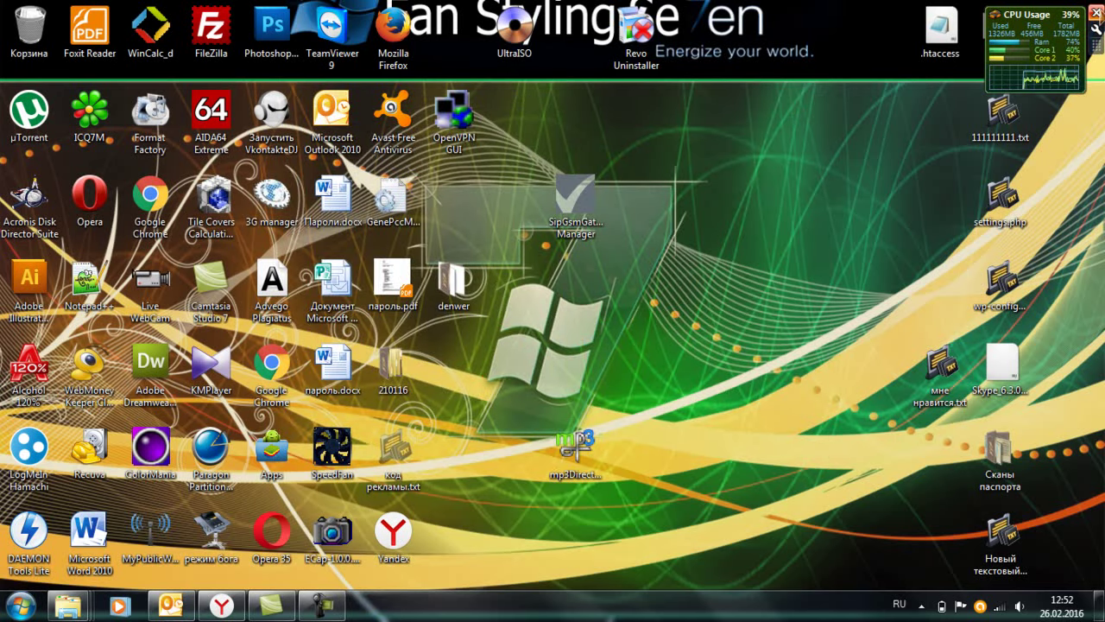
left_click(1094, 13)
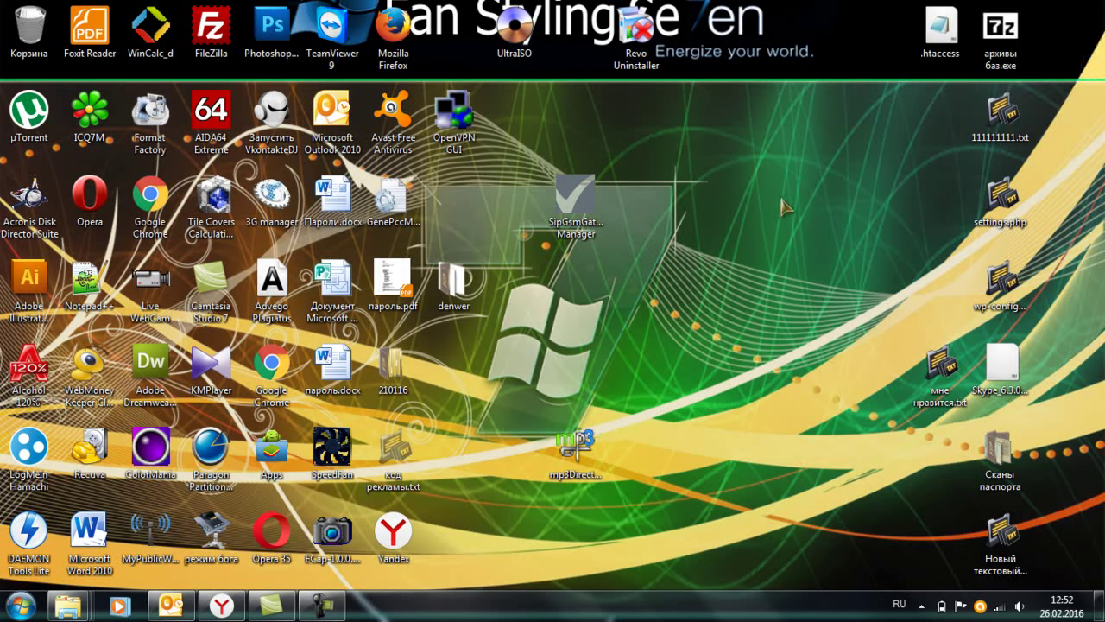
Delete the Avast! antivirus monitor gadget from the desktop gadget gallery and close the gallery.
right_click(677, 262)
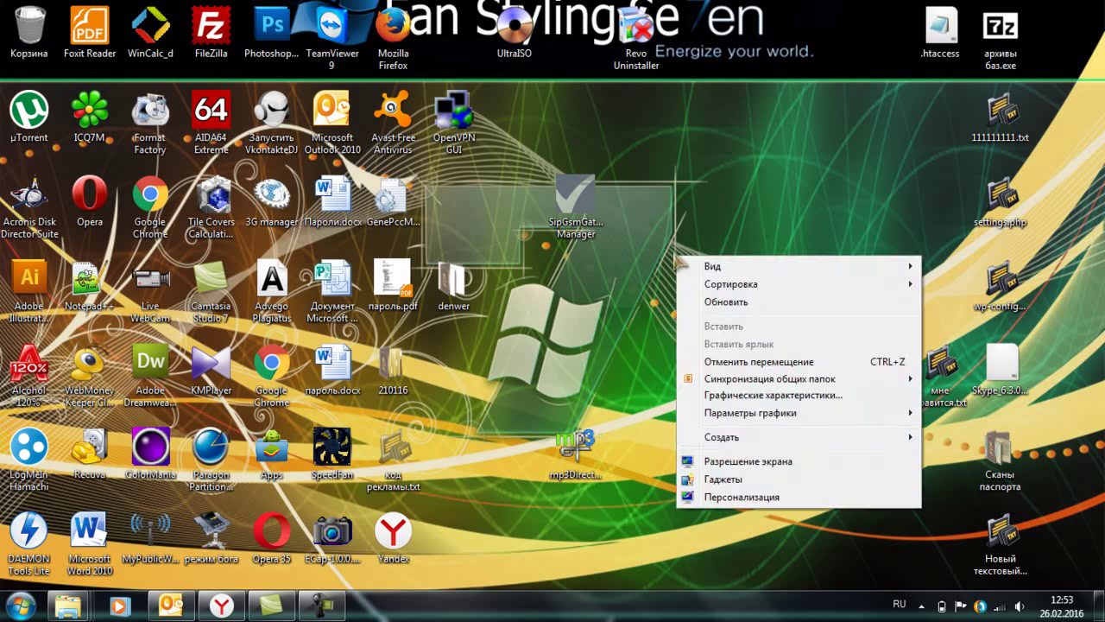
left_click(725, 479)
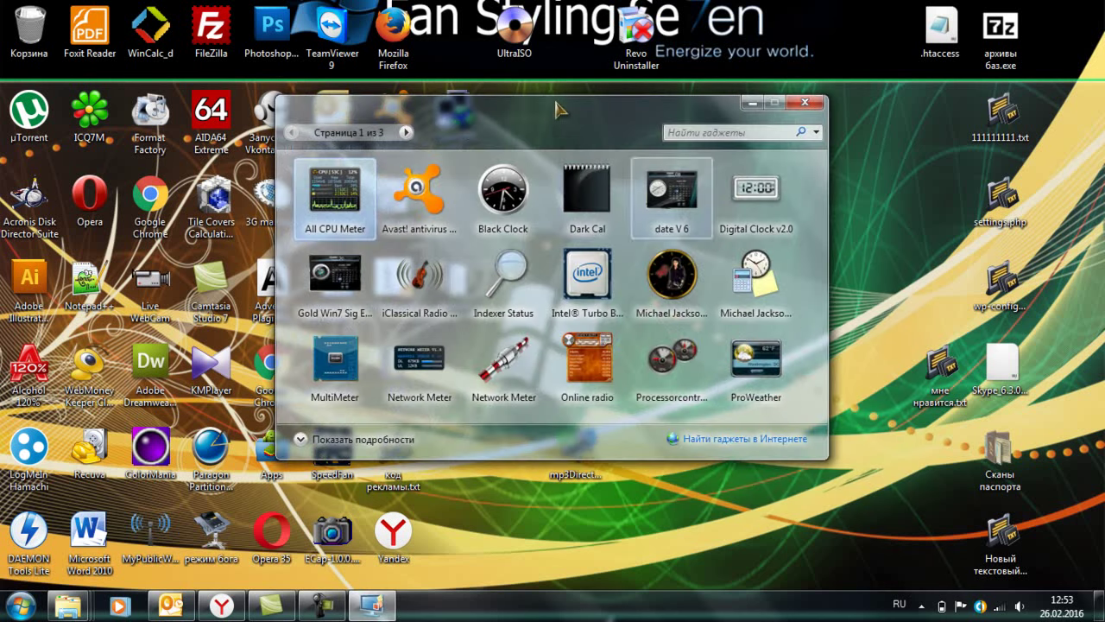
right_click(420, 204)
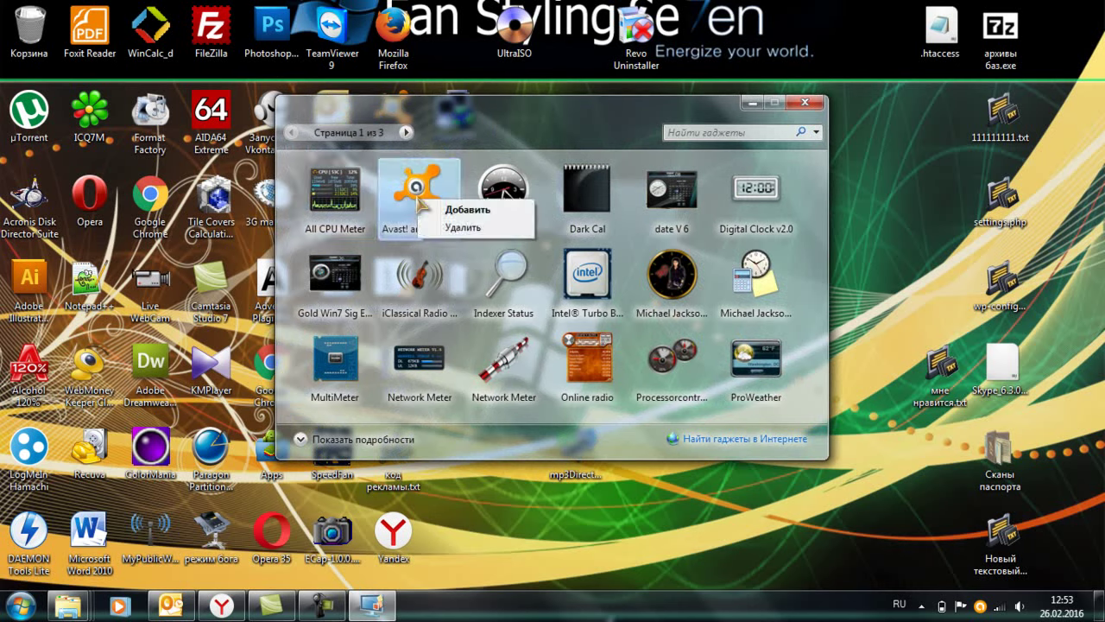
left_click(469, 235)
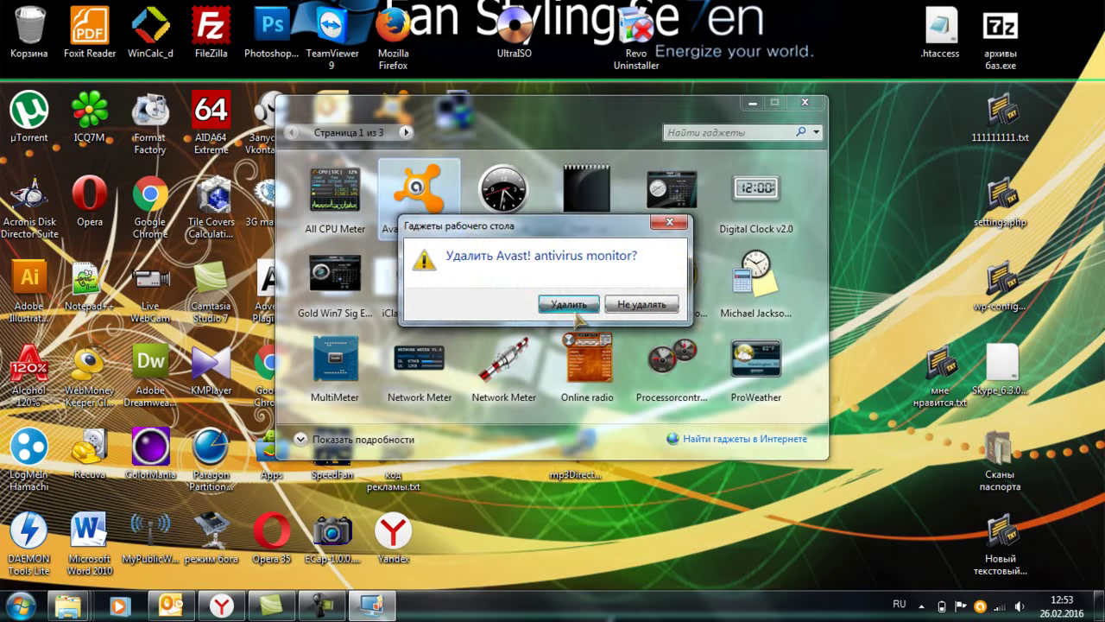
left_click(575, 309)
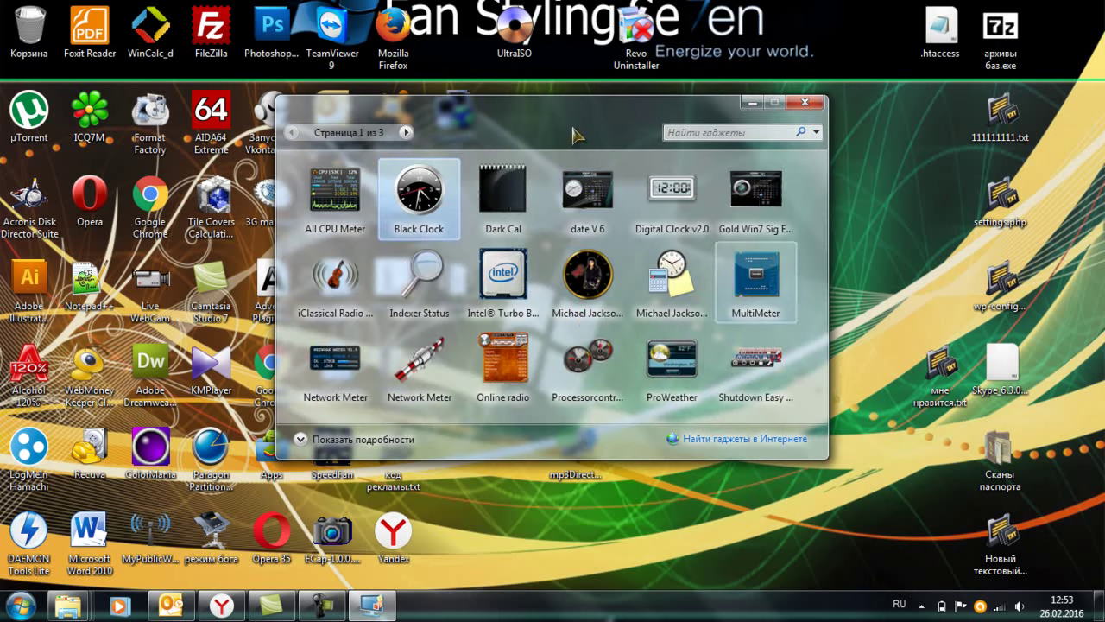
left_click(805, 103)
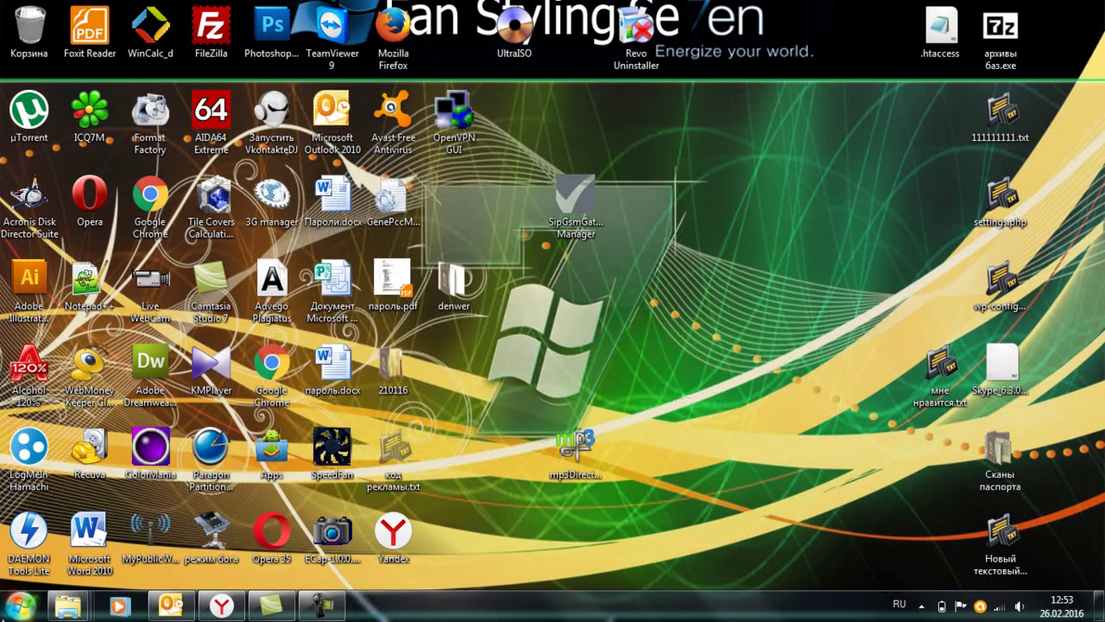
Restore the desktop gadgets installed with Windows through the Control Panel's Programs category, and close the restored gallery.
key("super")
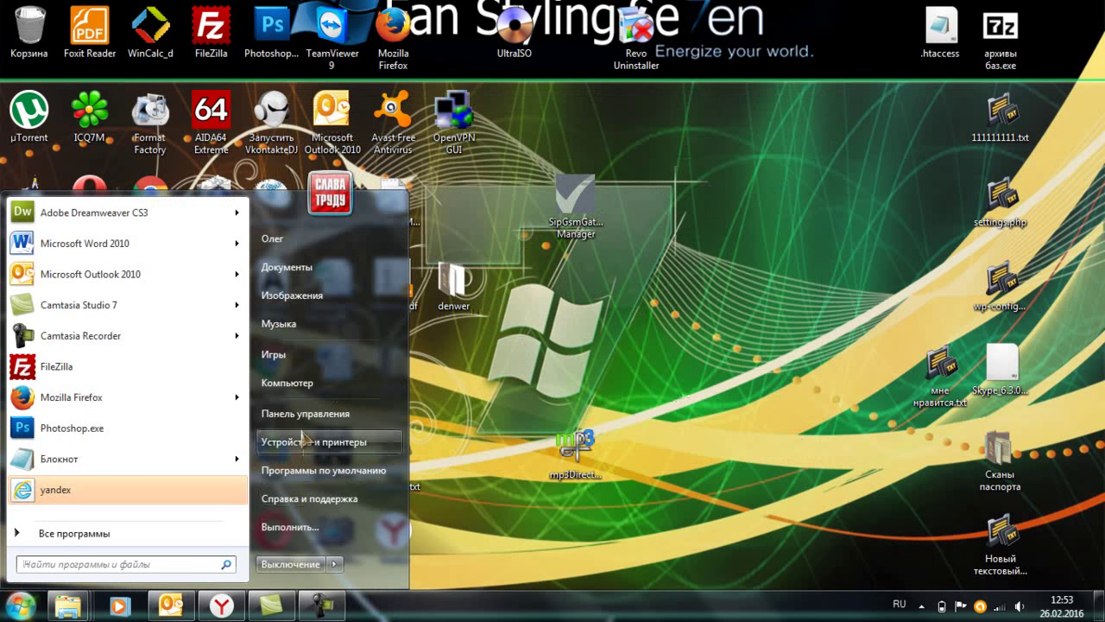
left_click(438, 370)
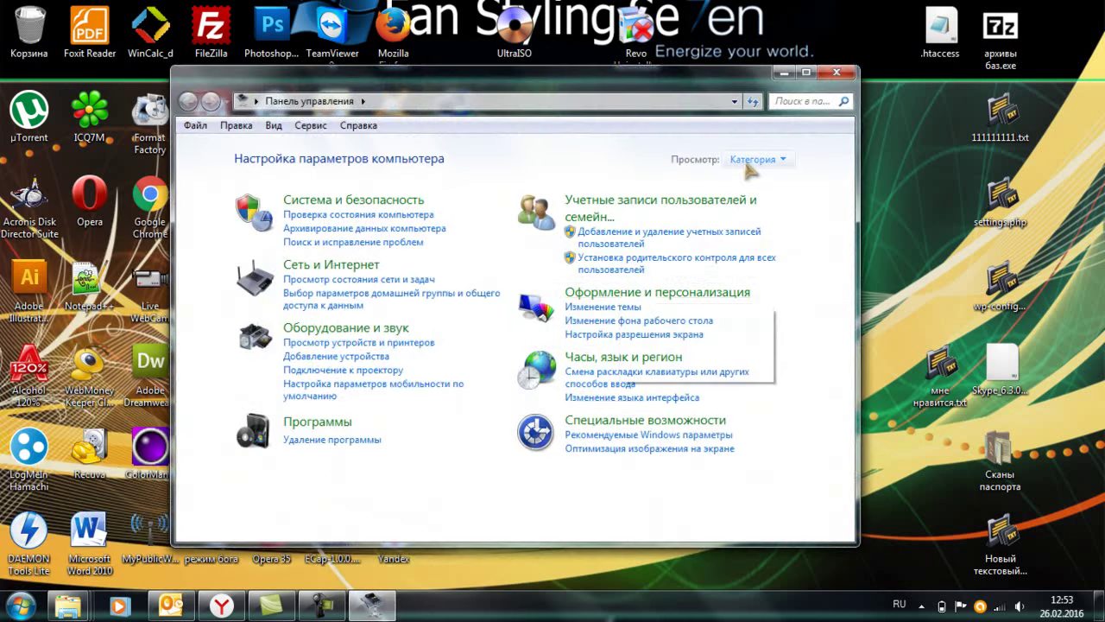
left_click_drag(628, 87, 650, 87)
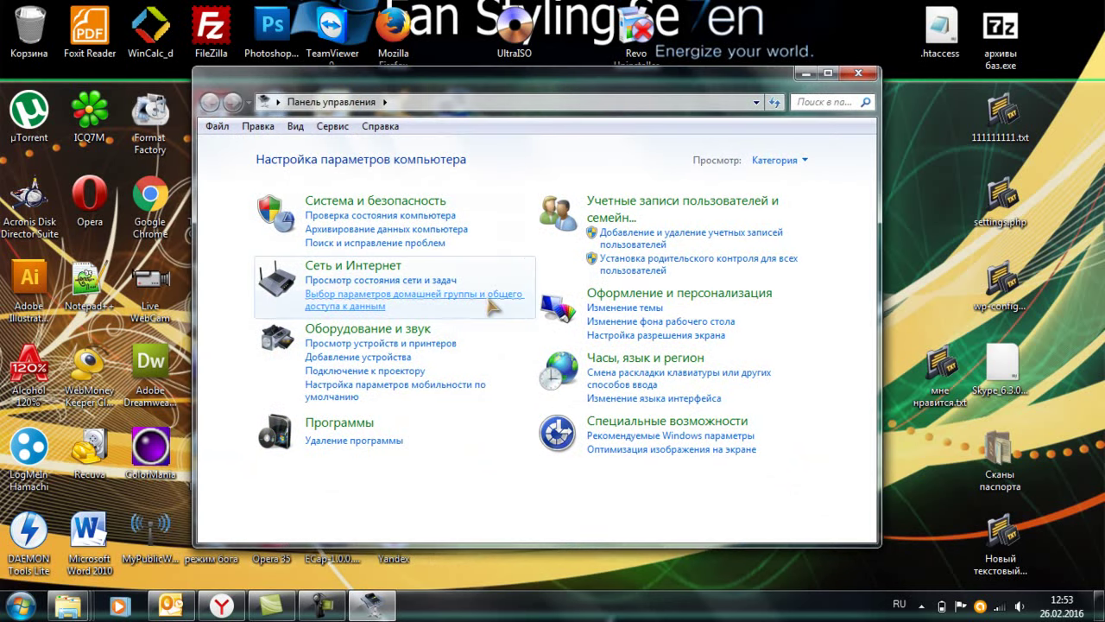
left_click(341, 423)
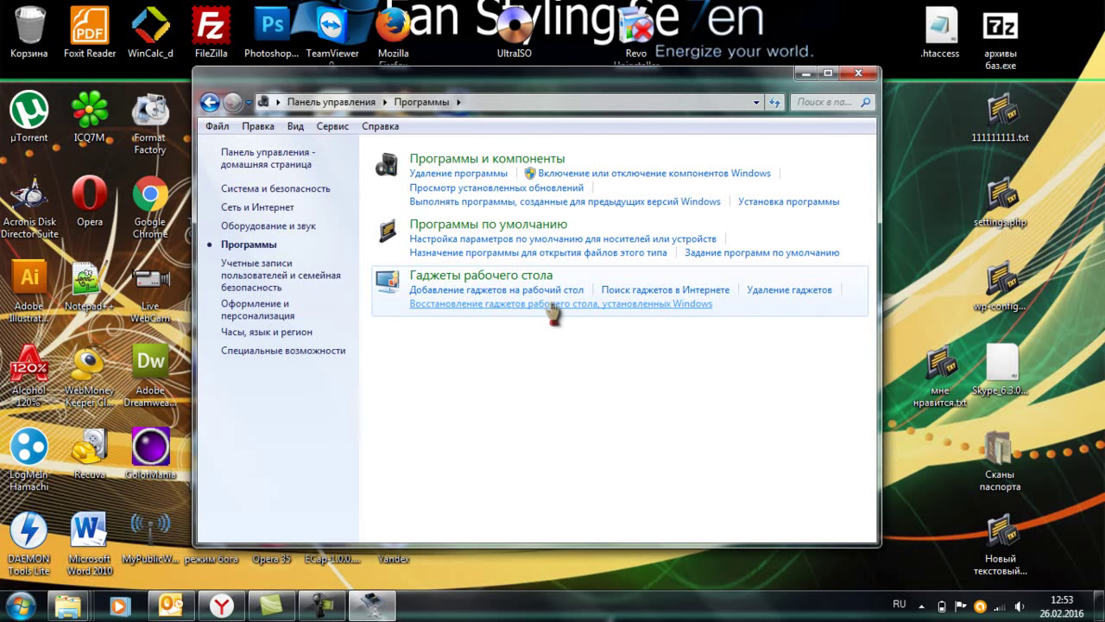
left_click(551, 305)
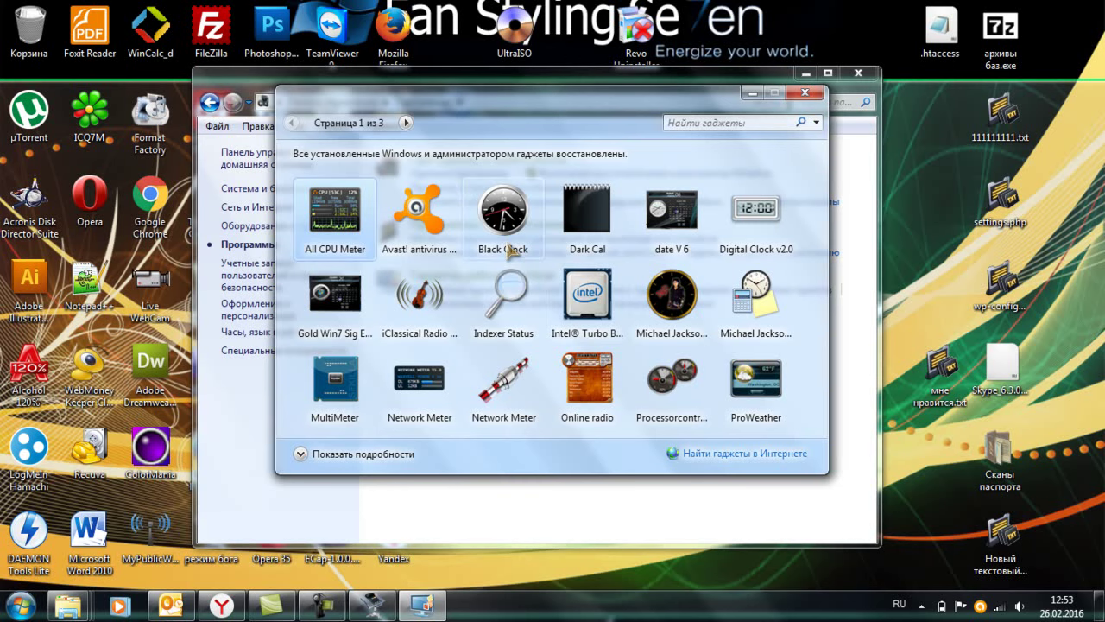
left_click(805, 93)
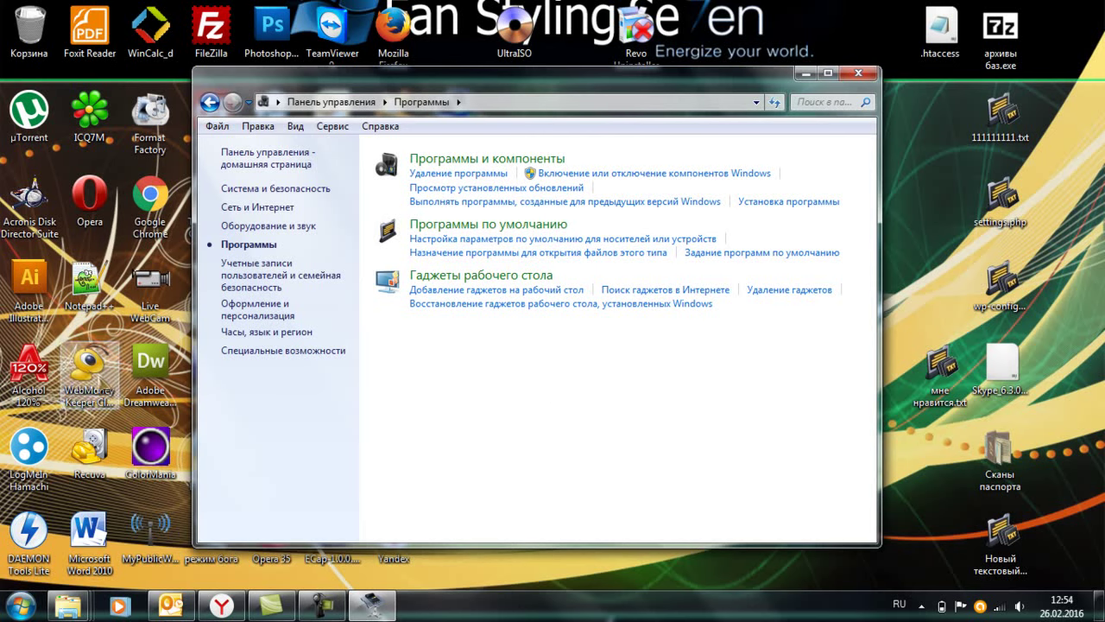
Run gpedit.msc to open the Local Group Policy Editor.
left_click(19, 606)
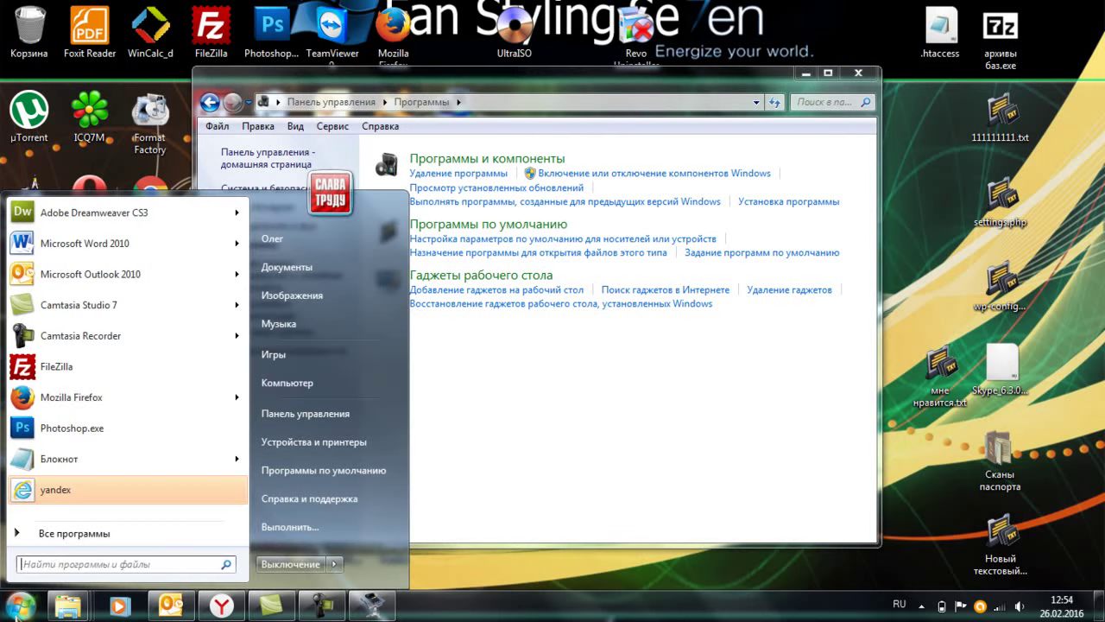
left_click(43, 564)
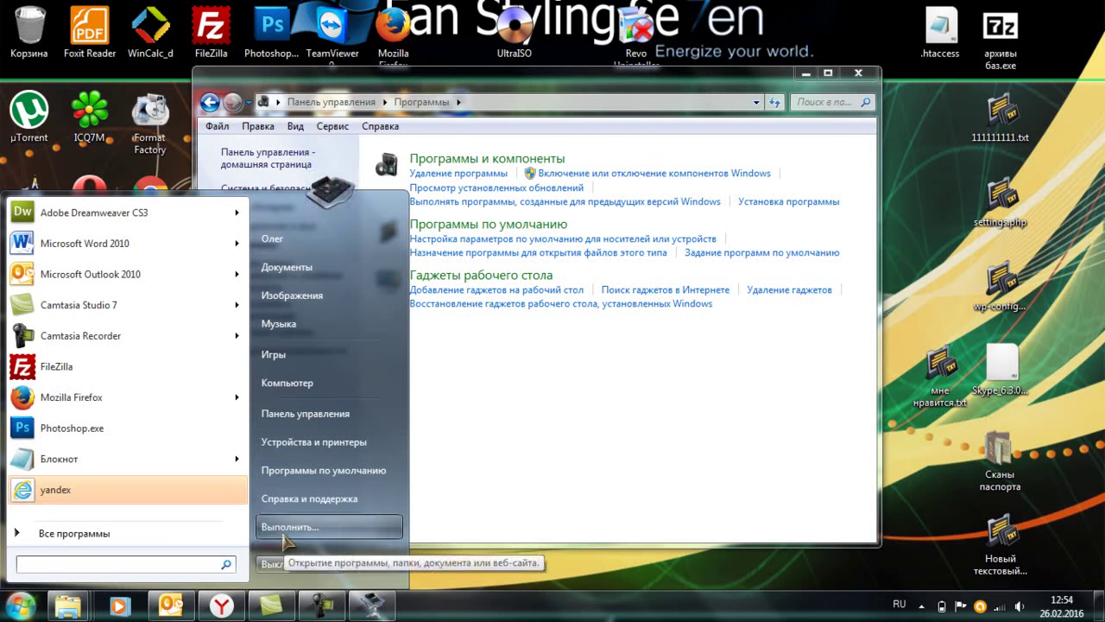
left_click(505, 615)
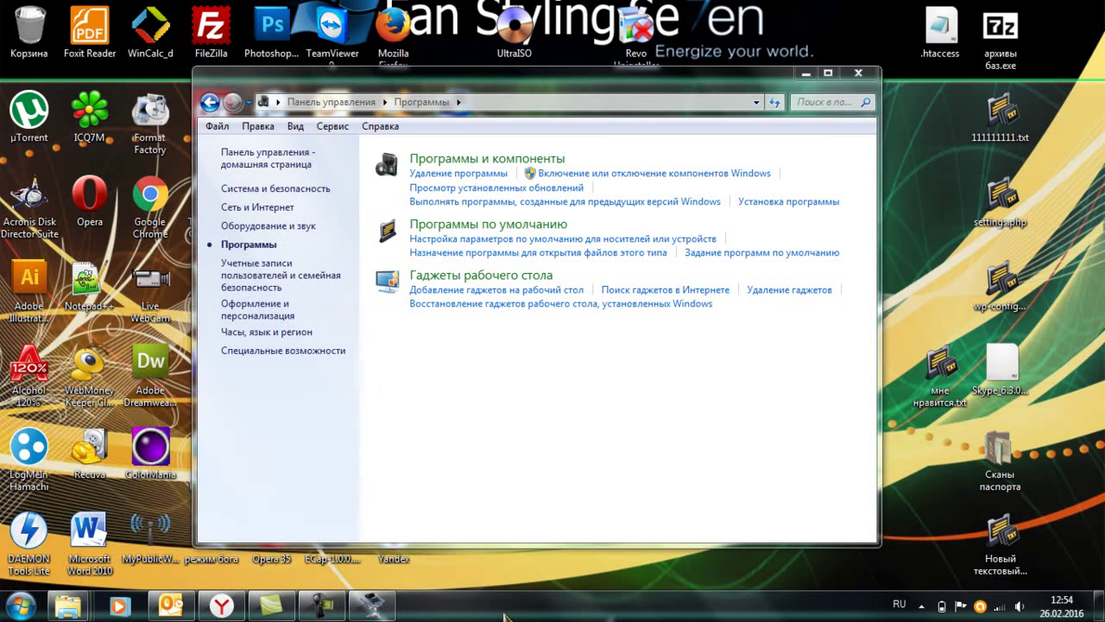
key("super+r")
left_click(139, 486)
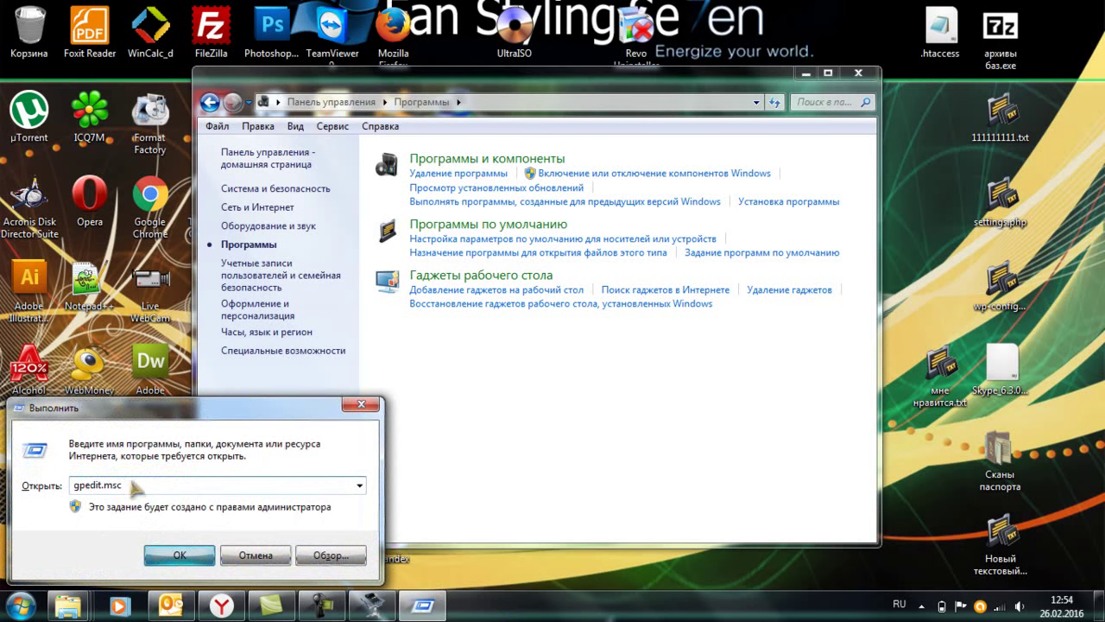
left_click(180, 556)
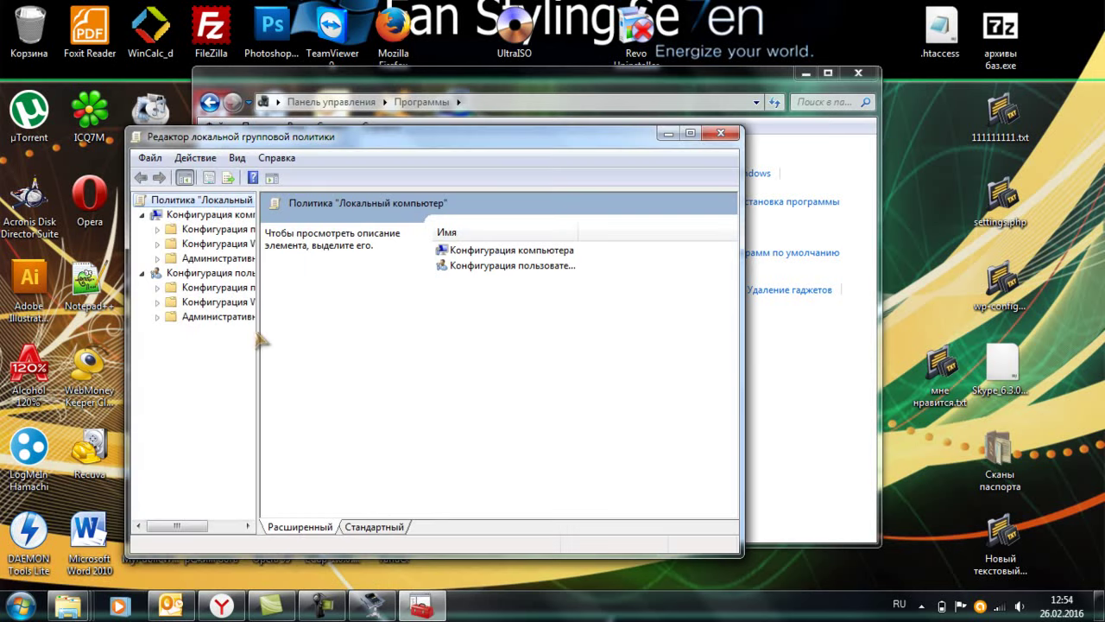
Widen the policy tree and expand Административные шаблоны and its Компоненты Windows folder under Конфигурация компьютера.
left_click_drag(259, 334, 352, 339)
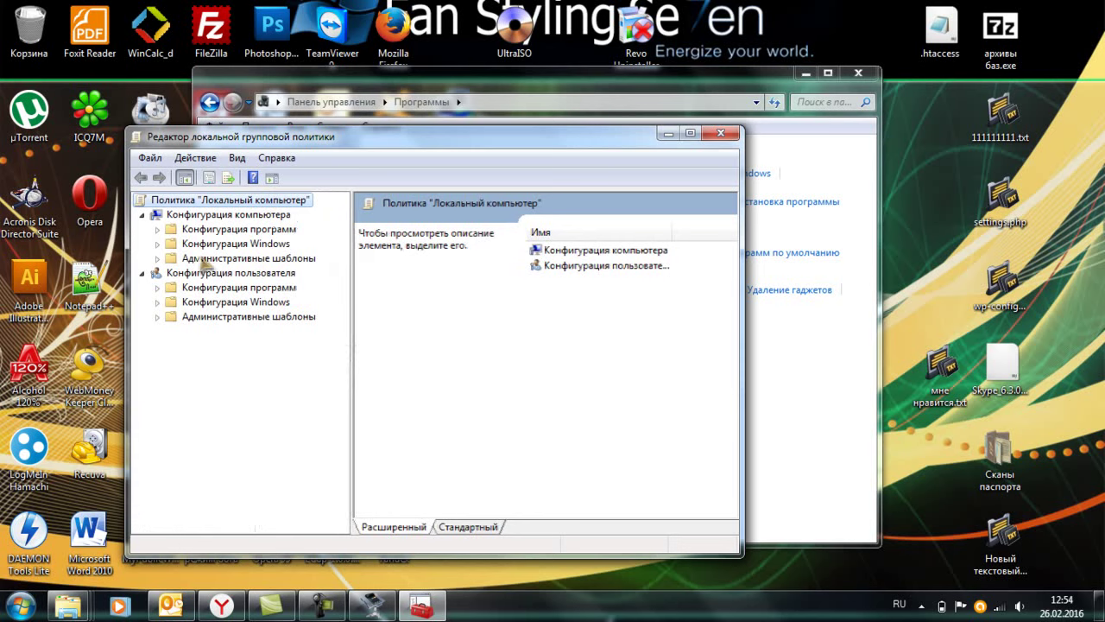
left_click(158, 258)
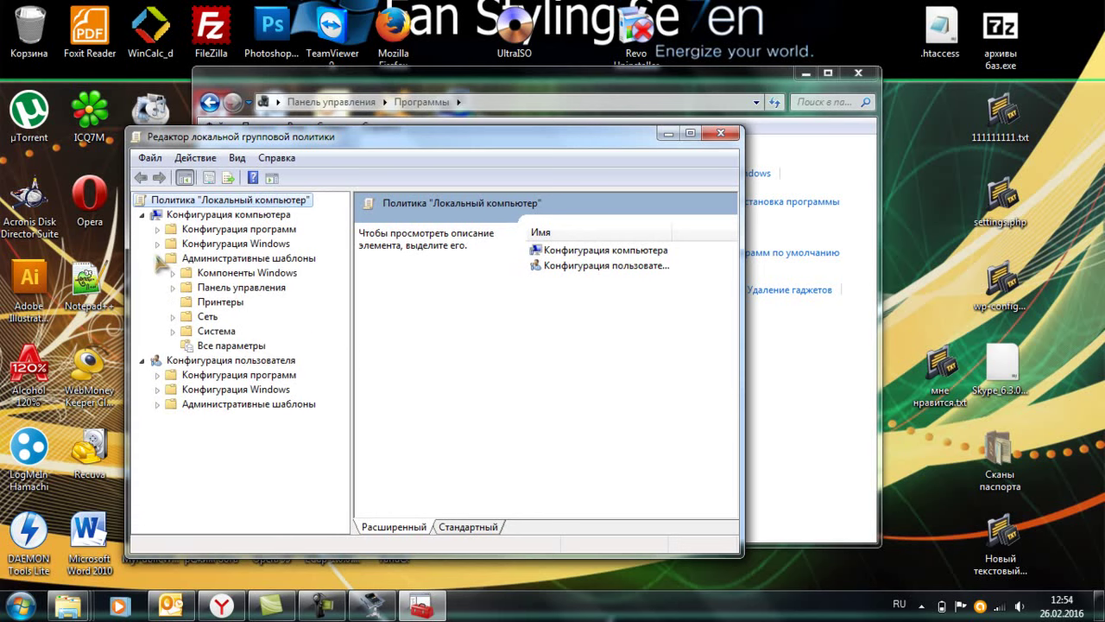
left_click(173, 273)
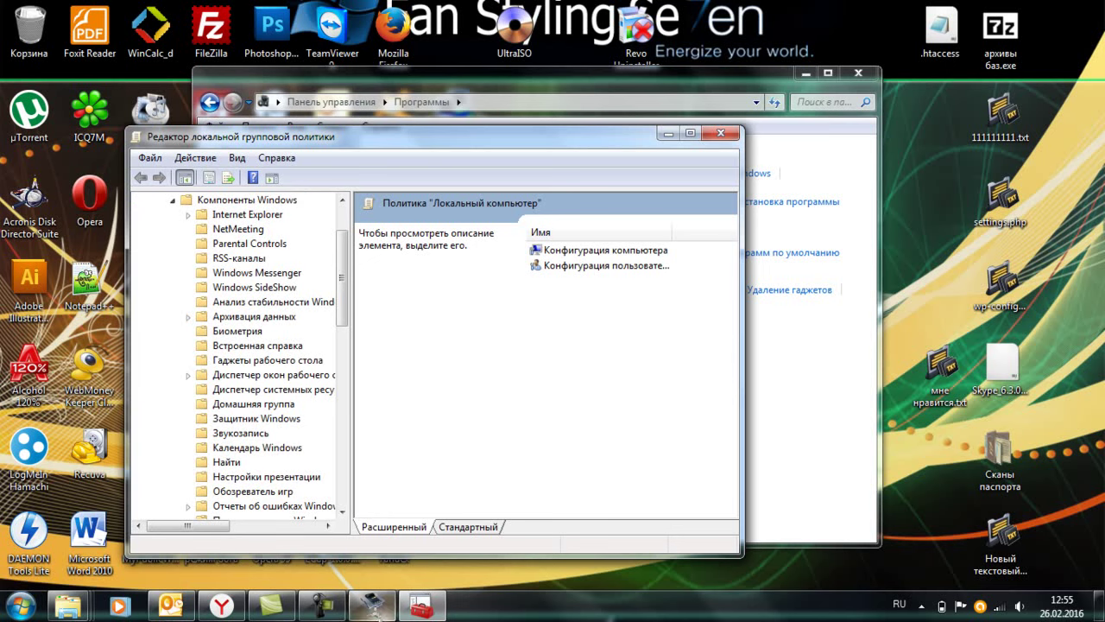
Switch to Yandex Browser and consult the Windows 7 gadgets article for the location of the policy that disables desktop gadgets.
left_click(221, 606)
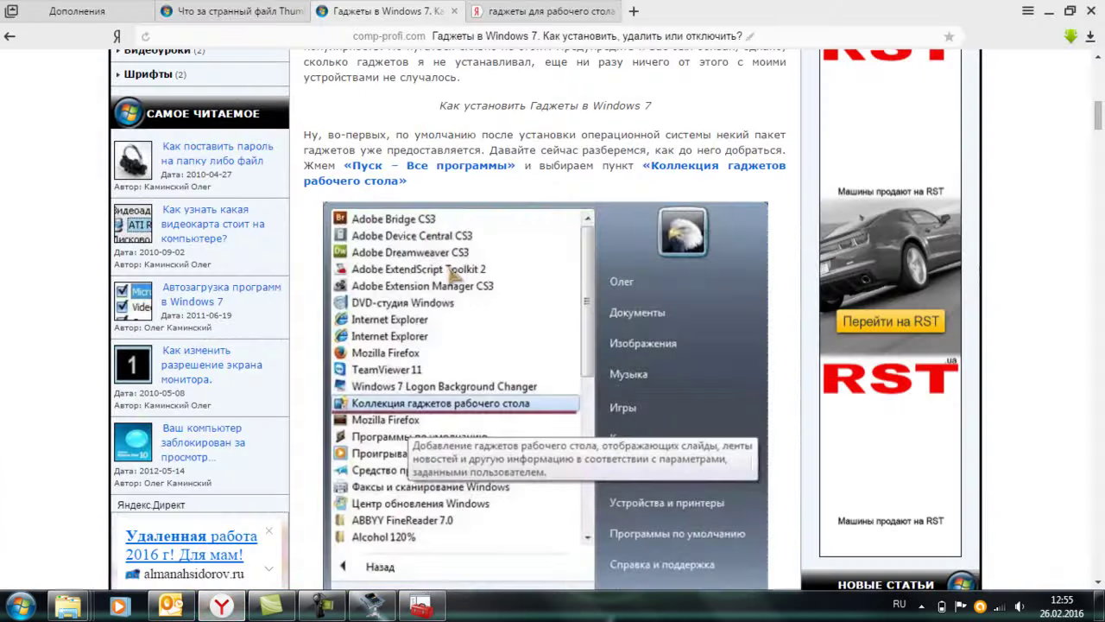
scroll(466, 294, "down", 10)
scroll(451, 275, "down", 15)
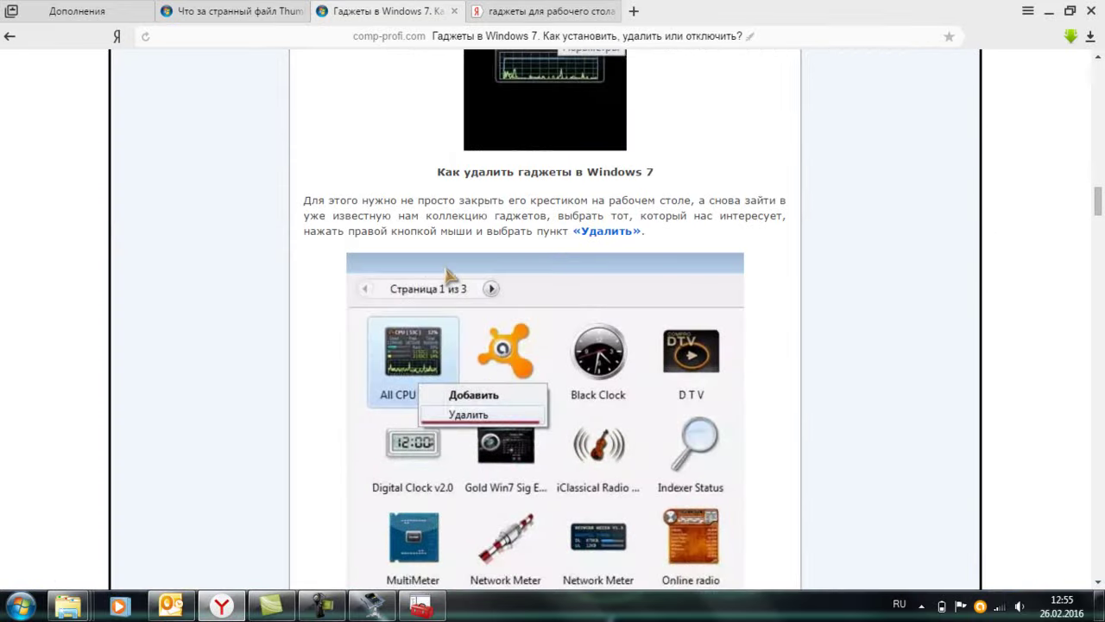
scroll(448, 275, "down", 15)
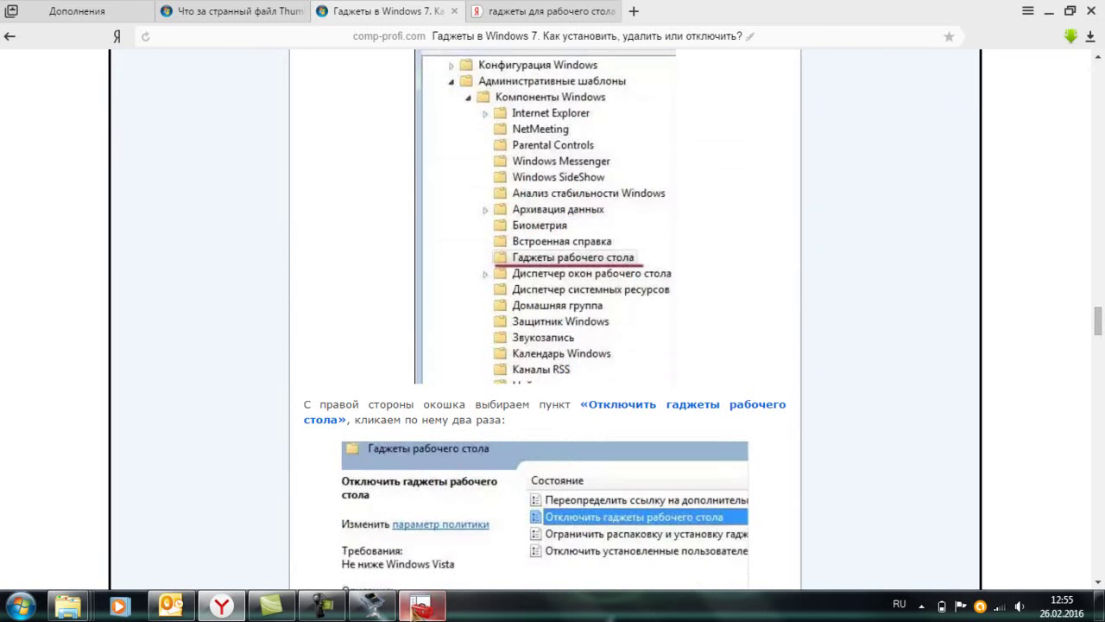
Back in the Local Group Policy Editor, set the policy Отключить гаджеты рабочего стола in the Гаджеты рабочего стола folder to Включить.
left_click(414, 611)
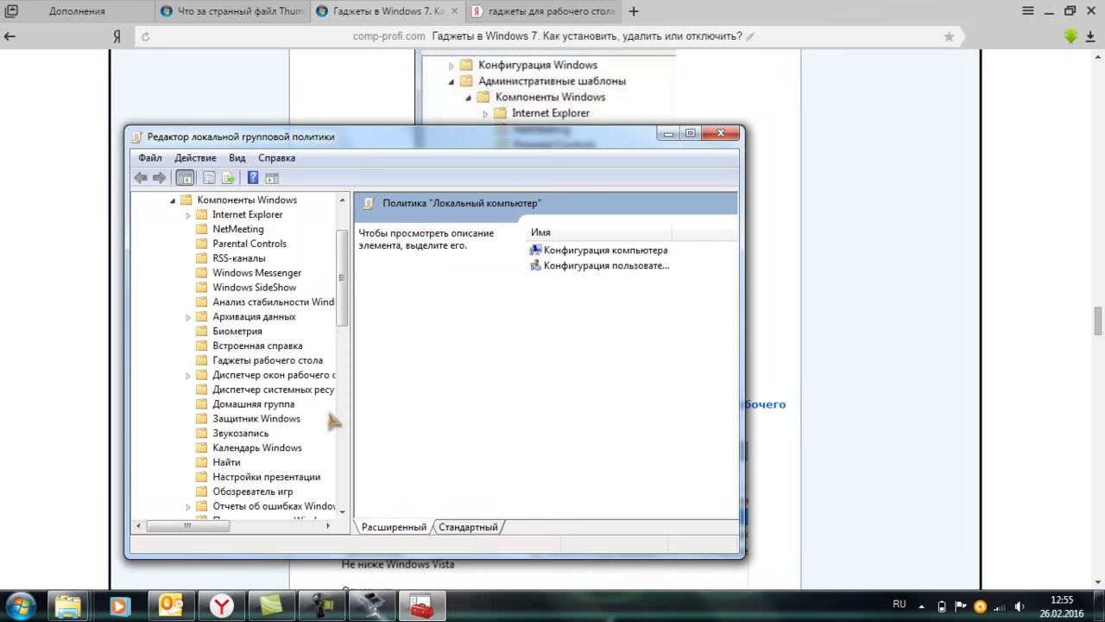
left_click(207, 361)
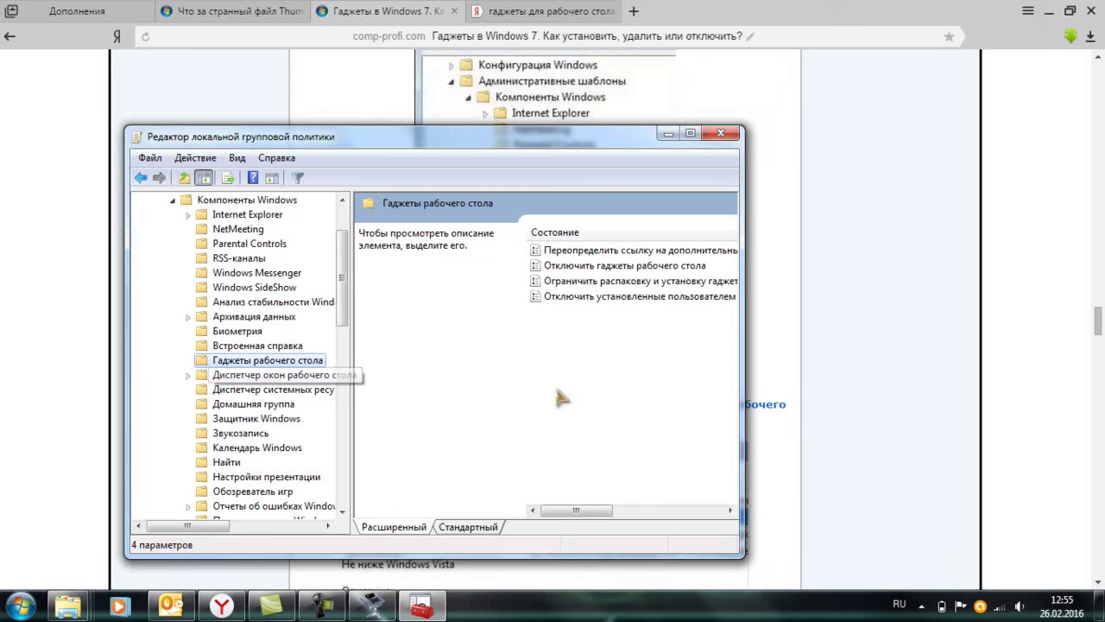
left_click(538, 266)
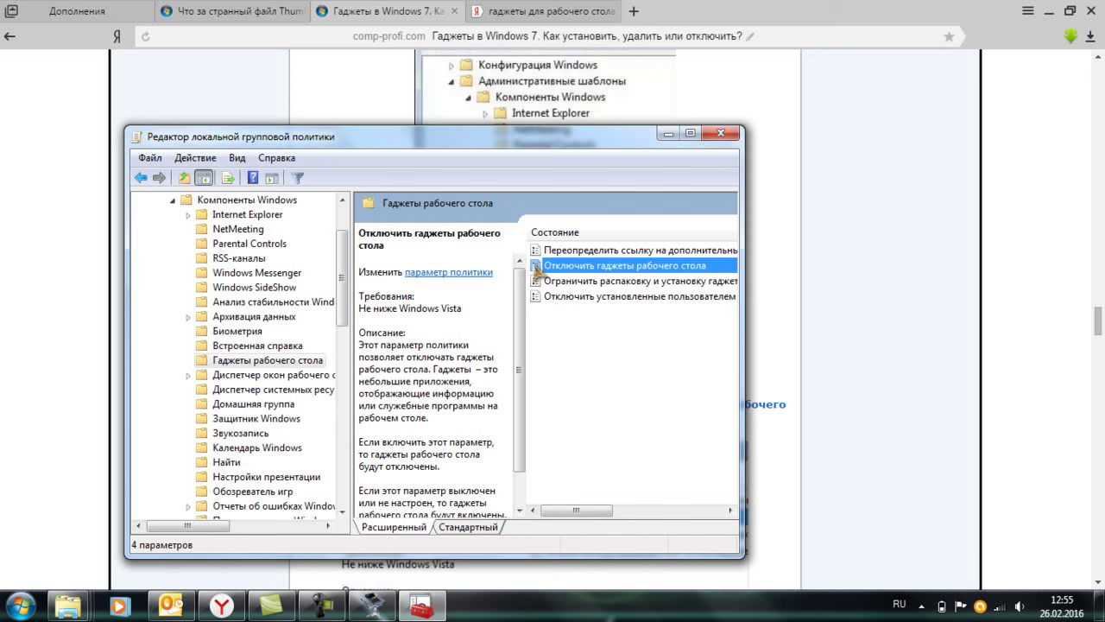
double_click(537, 266)
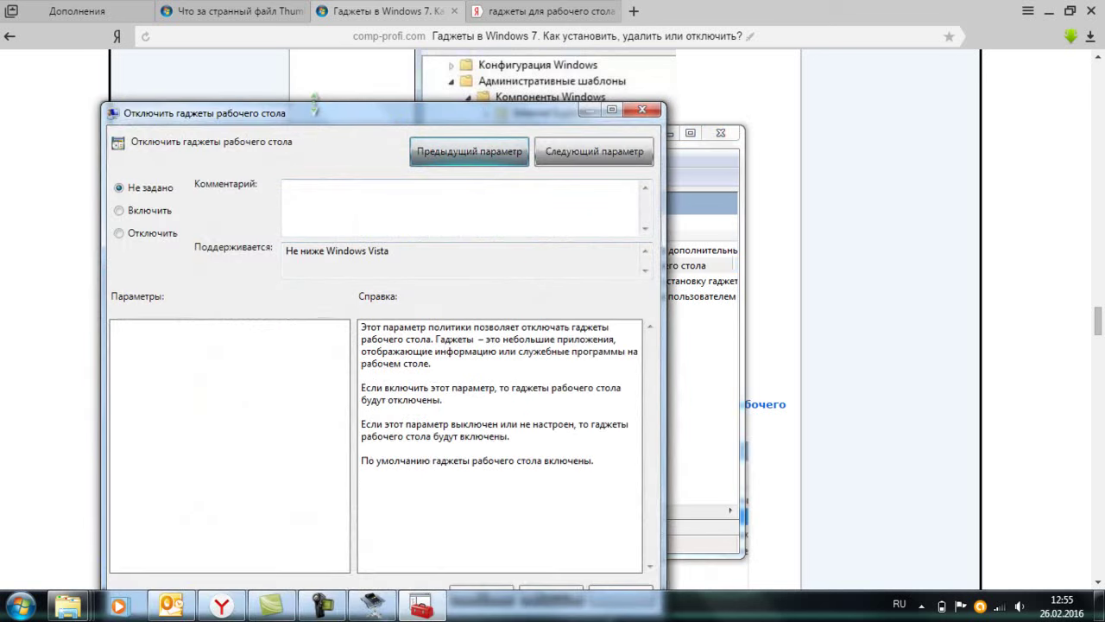
left_click_drag(316, 103, 438, 54)
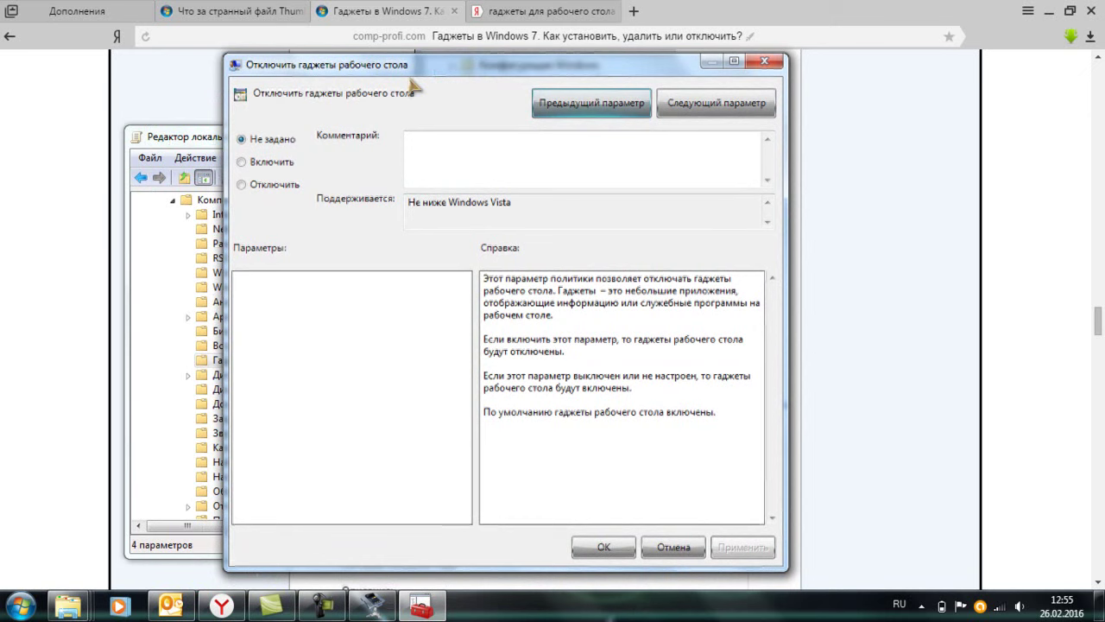
left_click(241, 162)
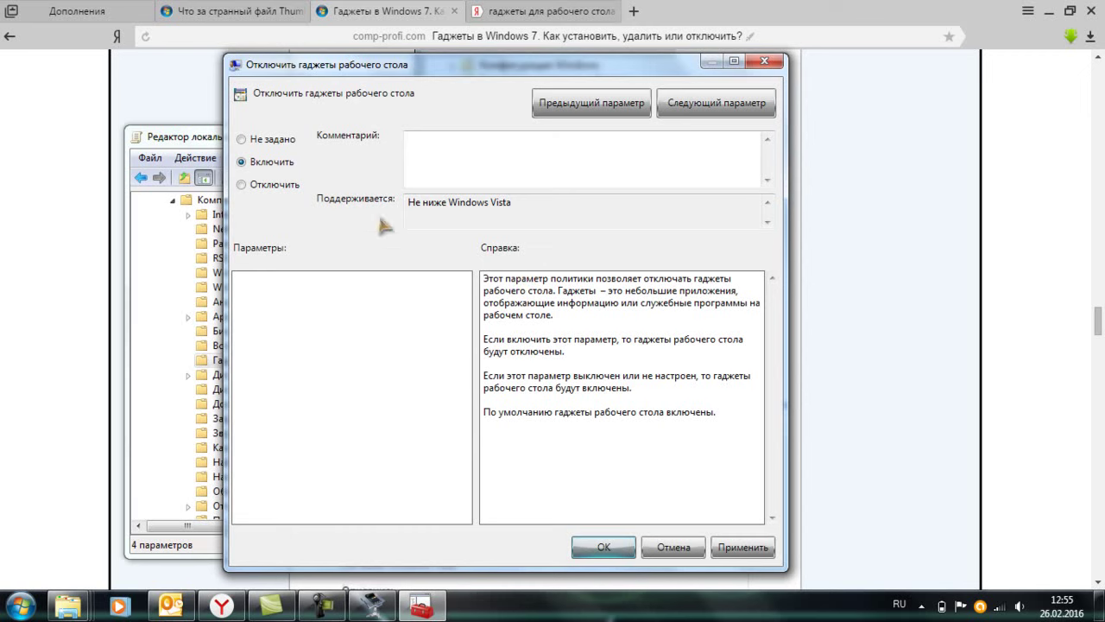
left_click(600, 545)
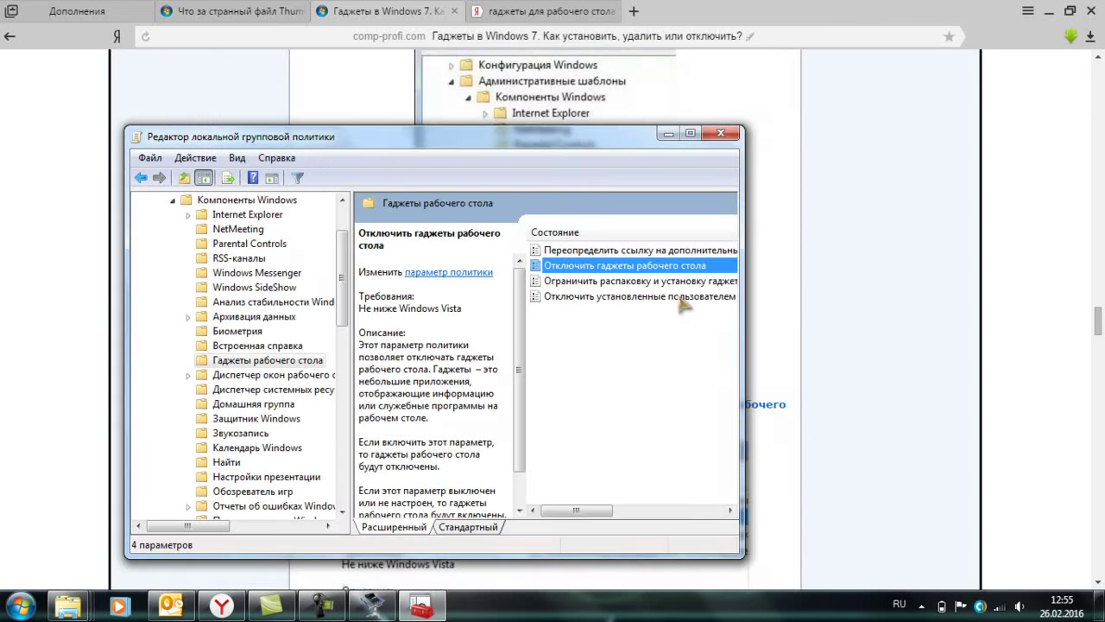
Minimize the policy editor and the browser, and close the Control Panel's Programs window.
left_click(668, 133)
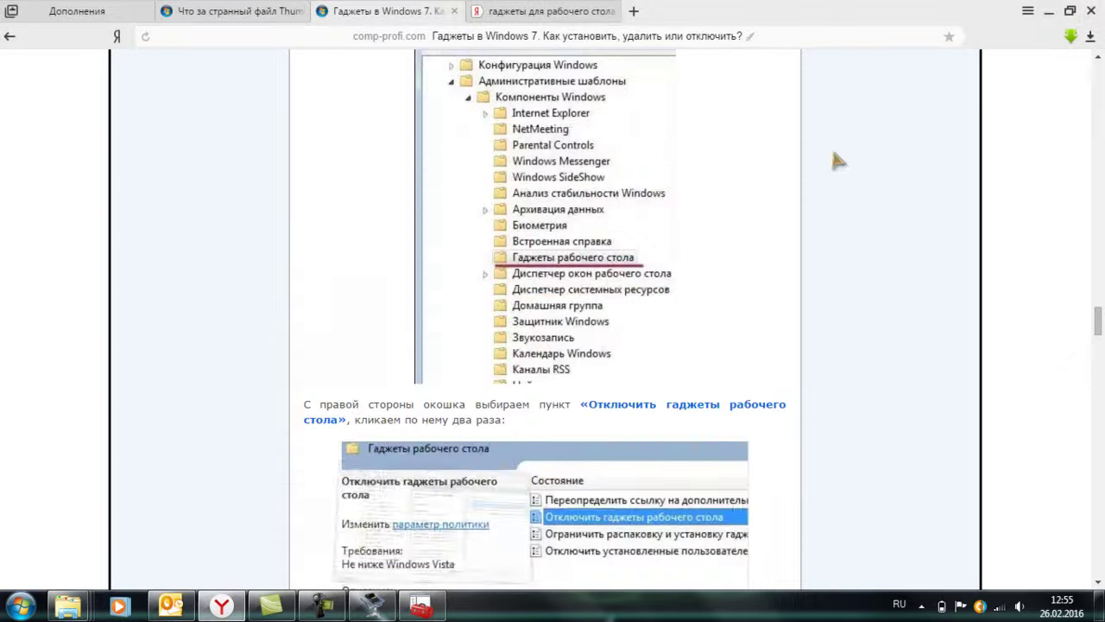
left_click(1046, 11)
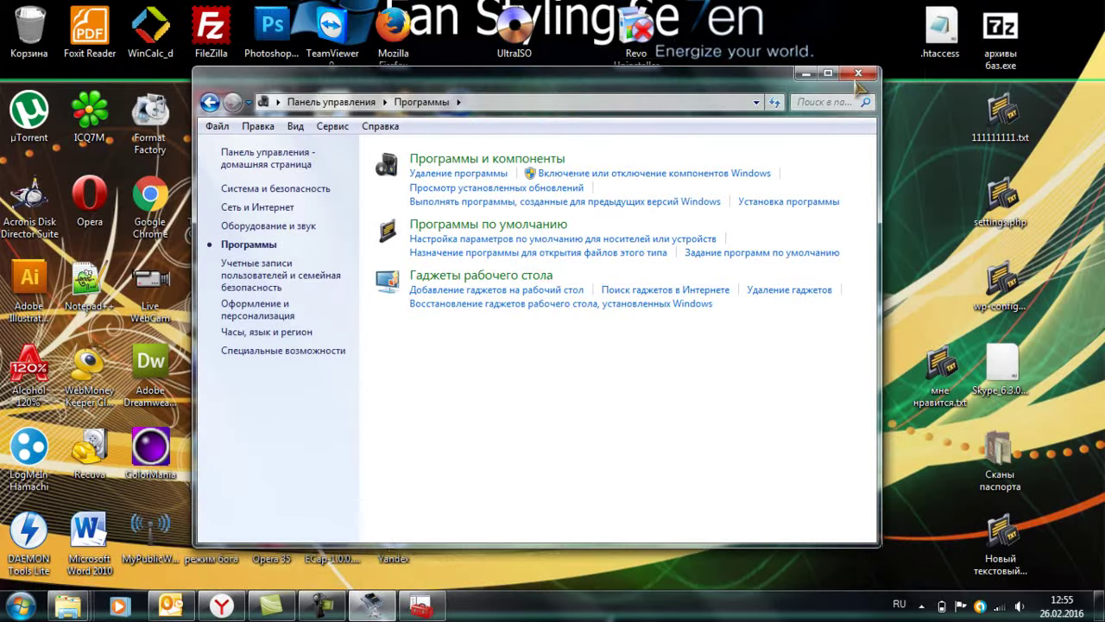
left_click(859, 74)
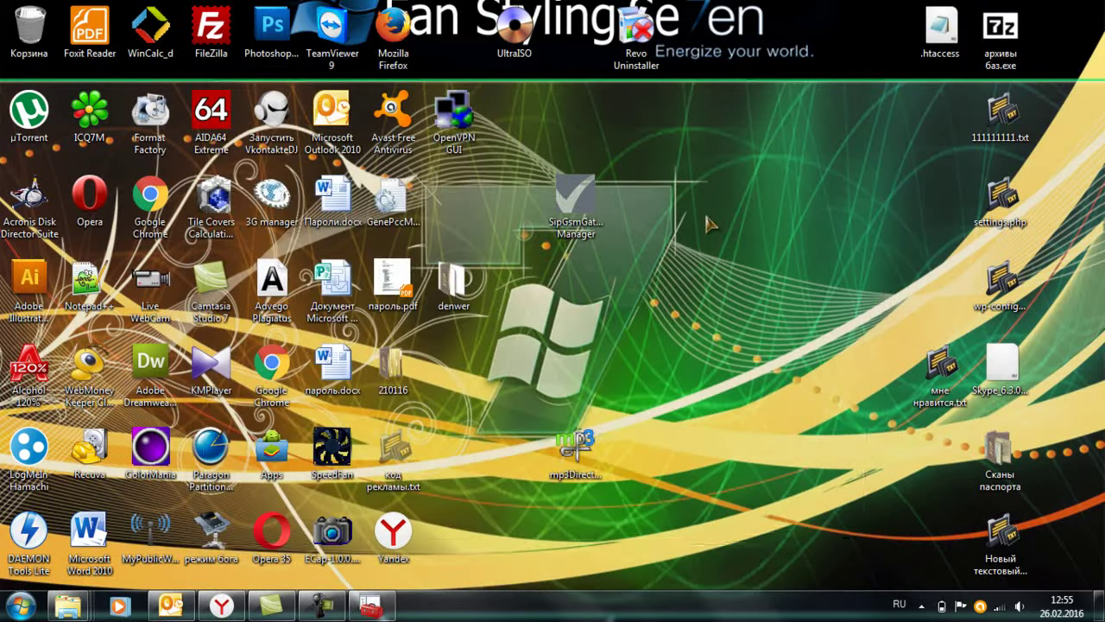
Try to open the gadget gallery from the desktop to test the policy, and dismiss the resulting dialog.
right_click(706, 223)
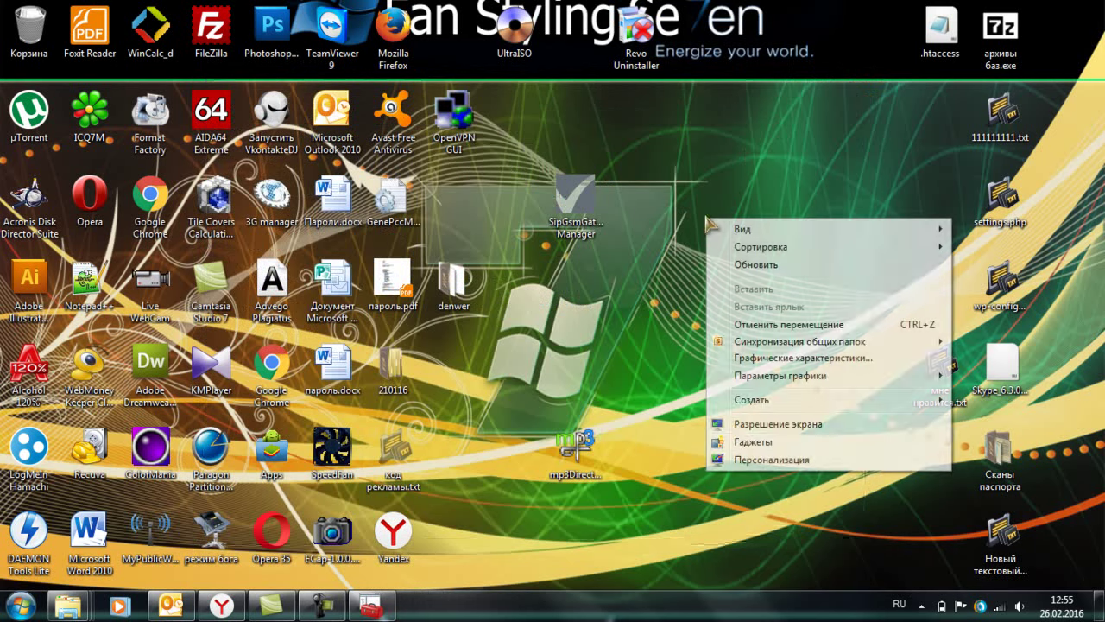
left_click(725, 444)
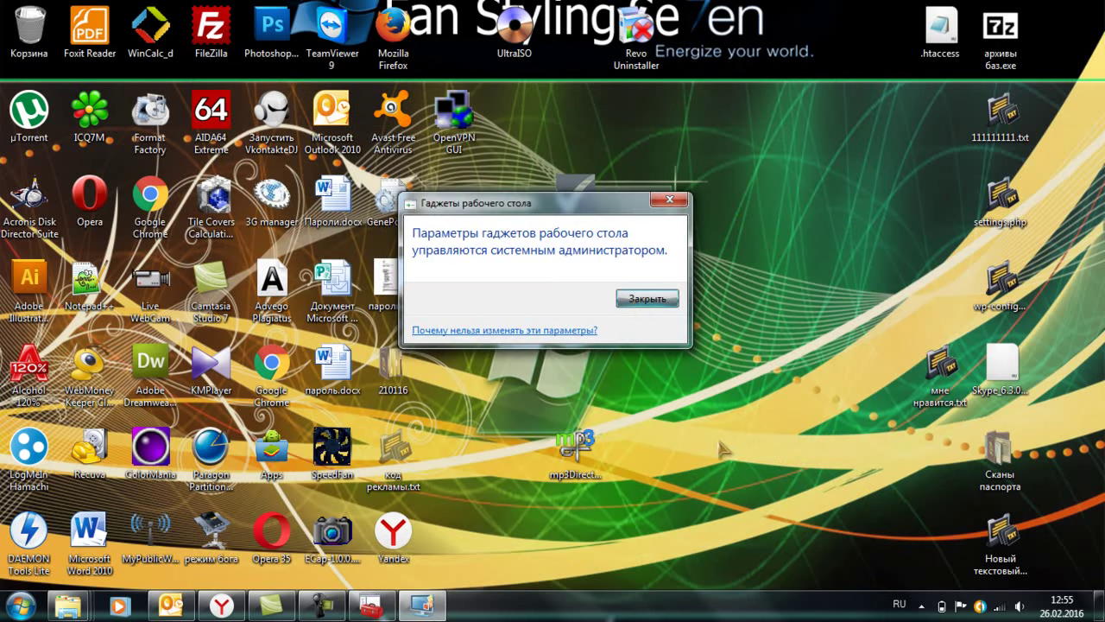
left_click(644, 298)
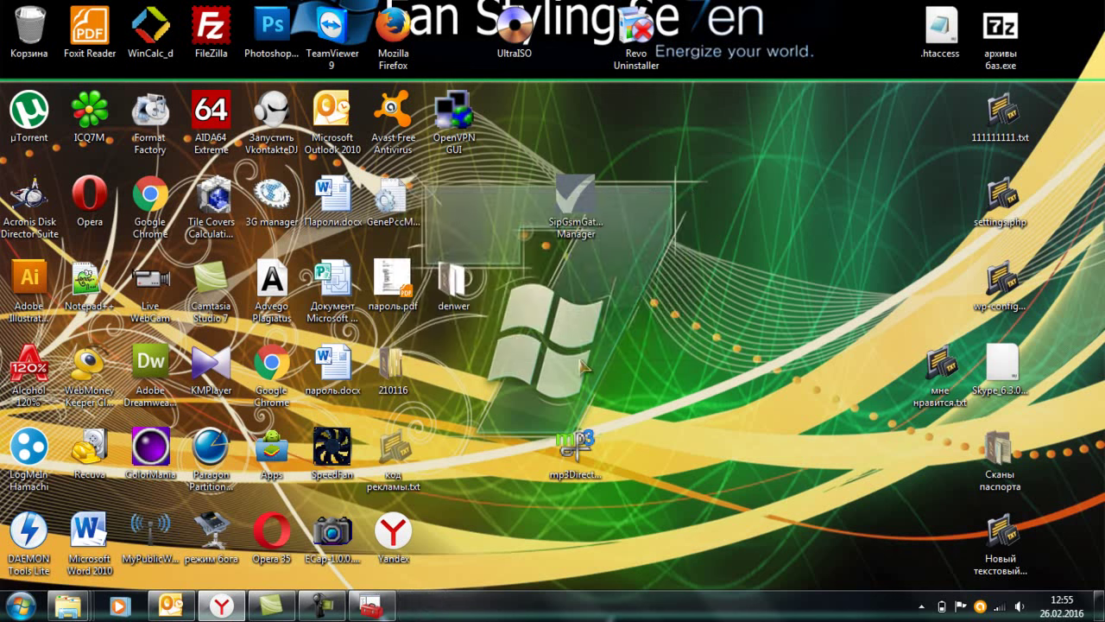
Reopen the policy Отключить гаджеты рабочего стола in the policy editor, set it to Отключить and apply the change.
left_click(376, 609)
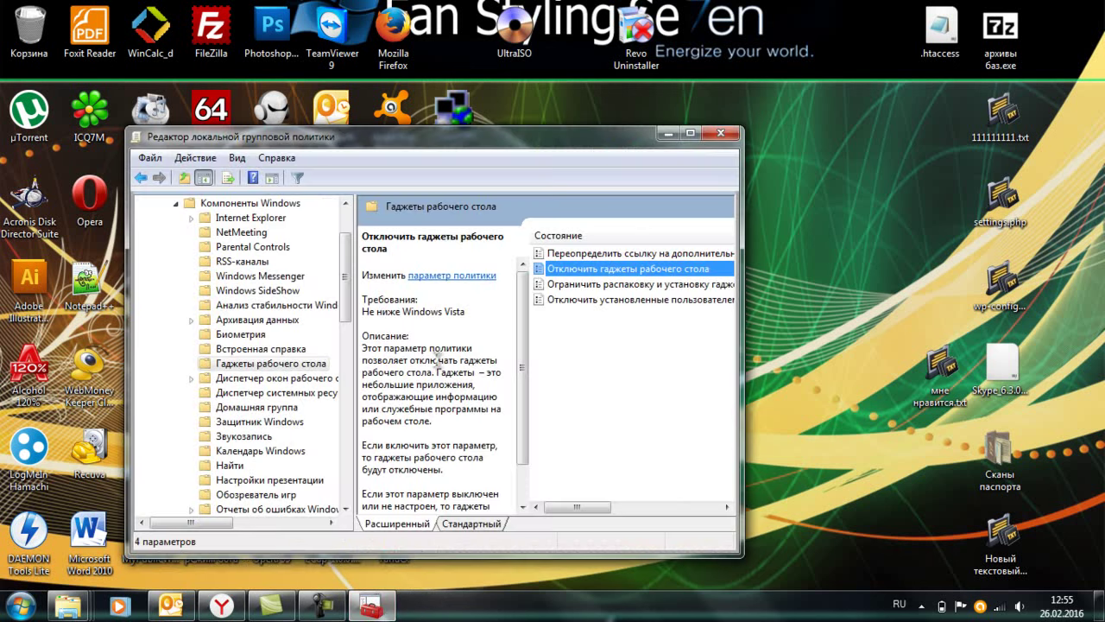
double_click(552, 272)
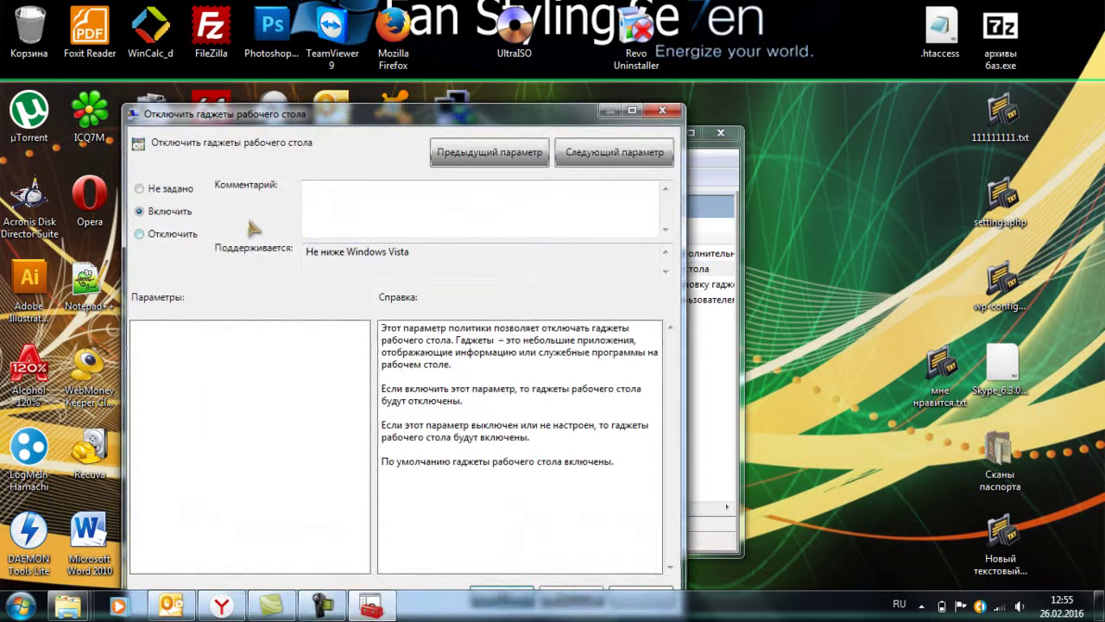
left_click(140, 189)
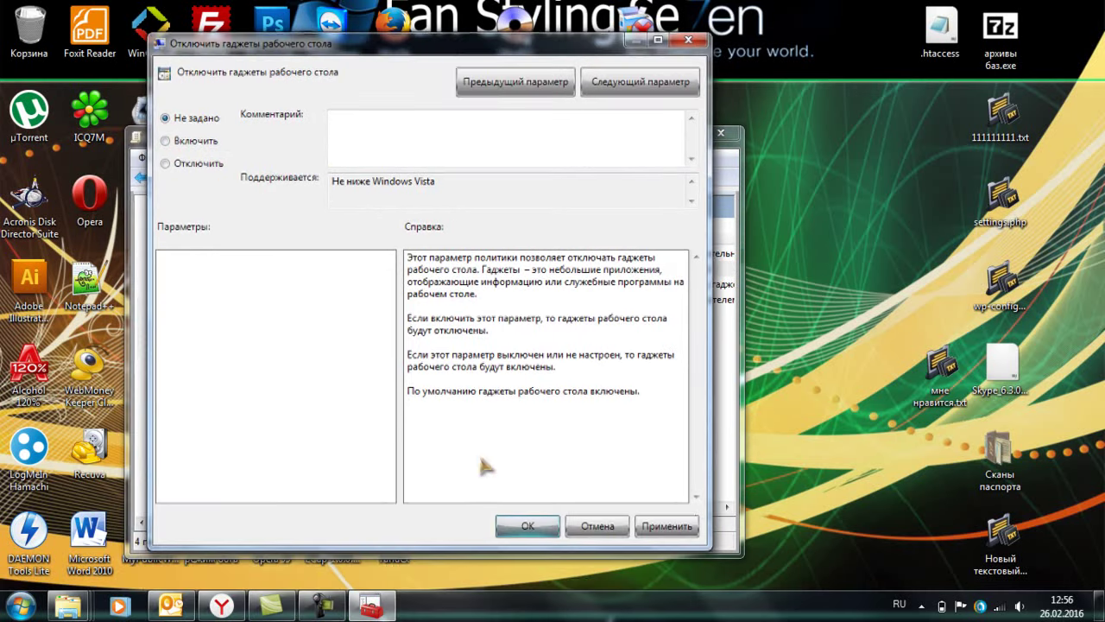
left_click(165, 164)
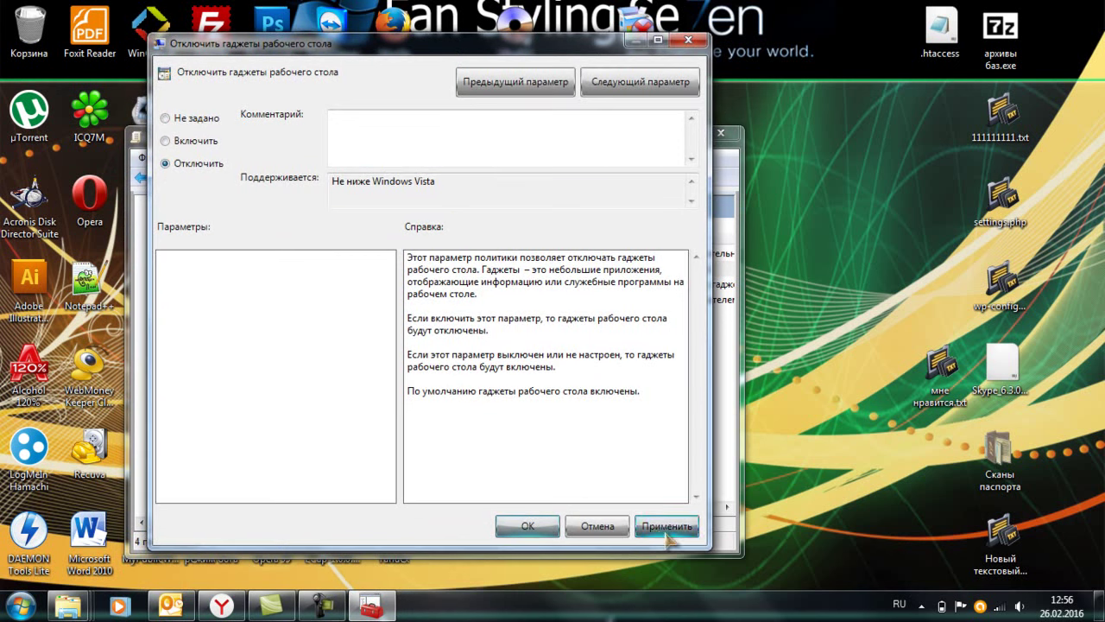
left_click(670, 528)
left_click(527, 526)
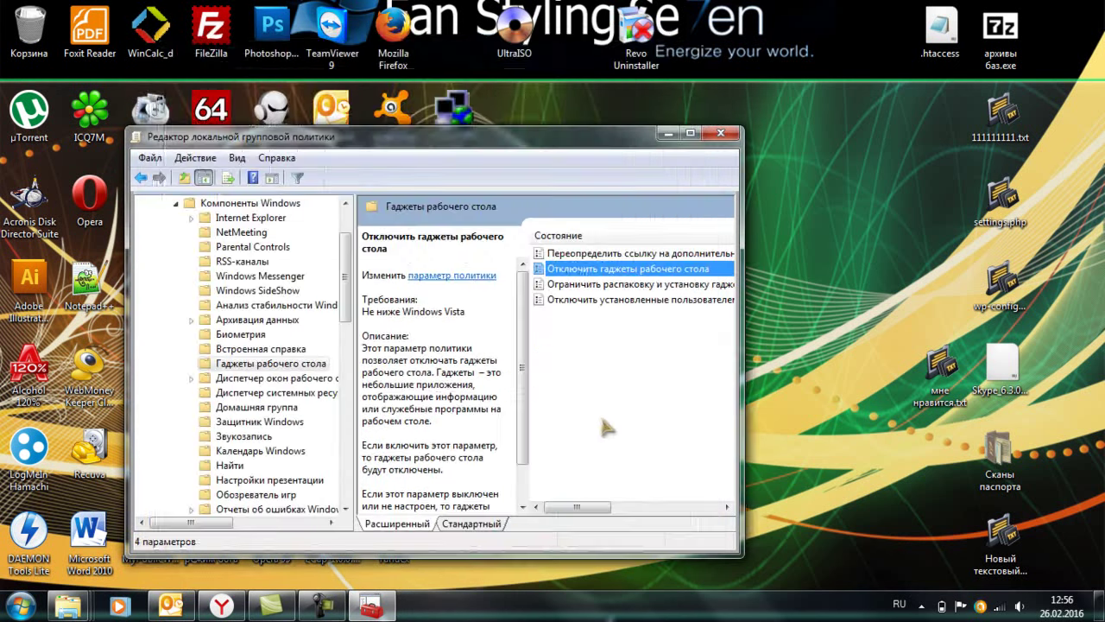
Minimize the policy editor, open the gadget gallery from the desktop and browse to its last page.
left_click(668, 134)
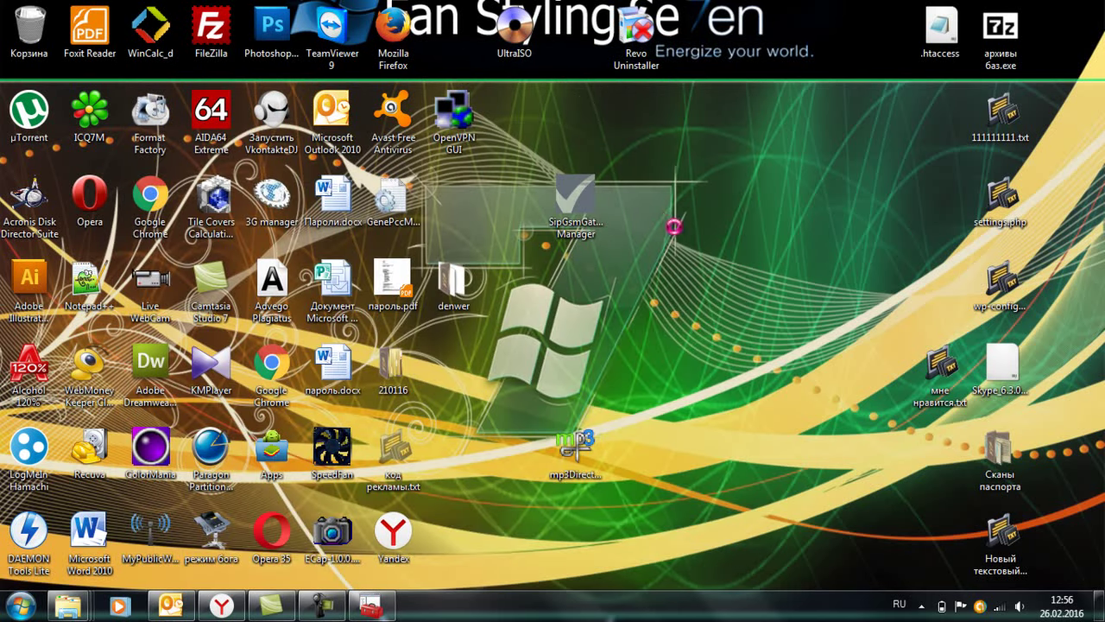
right_click(662, 215)
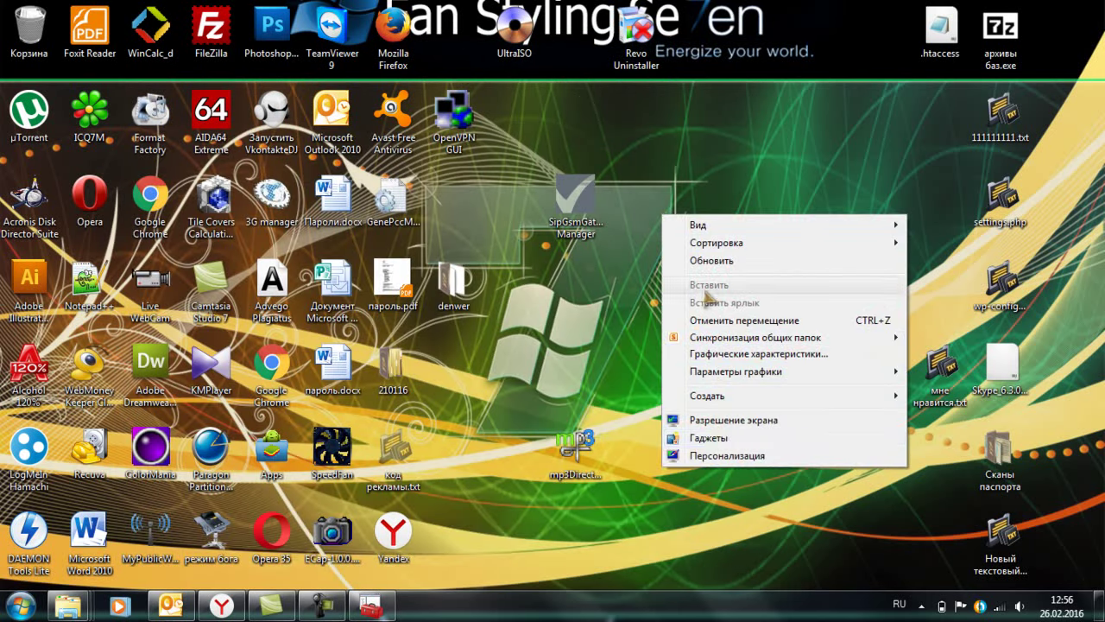
left_click(675, 440)
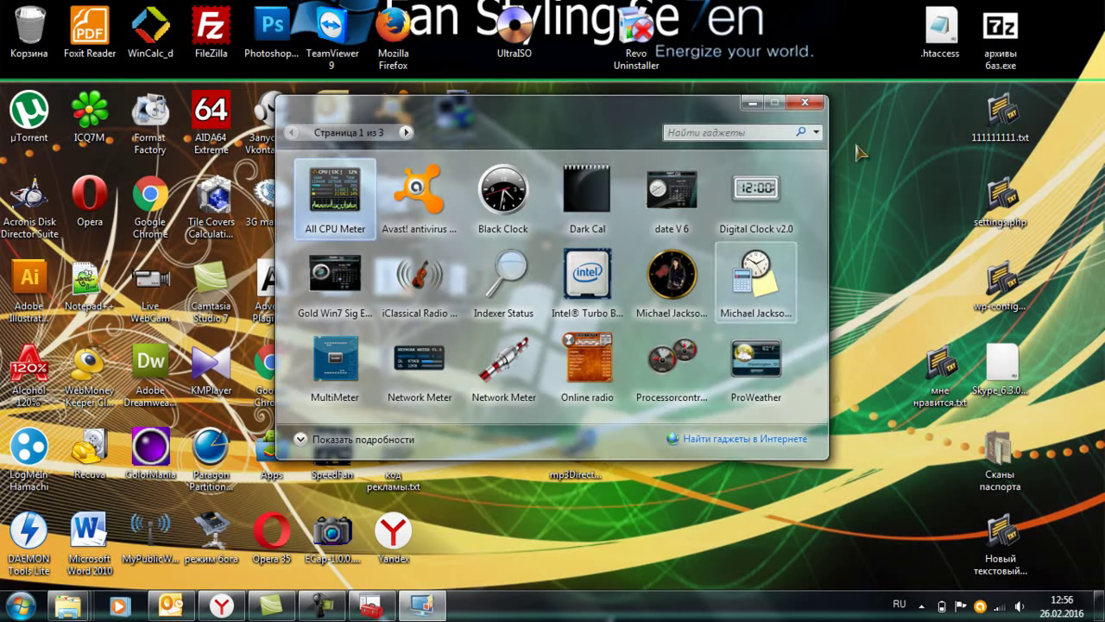
left_click(405, 132)
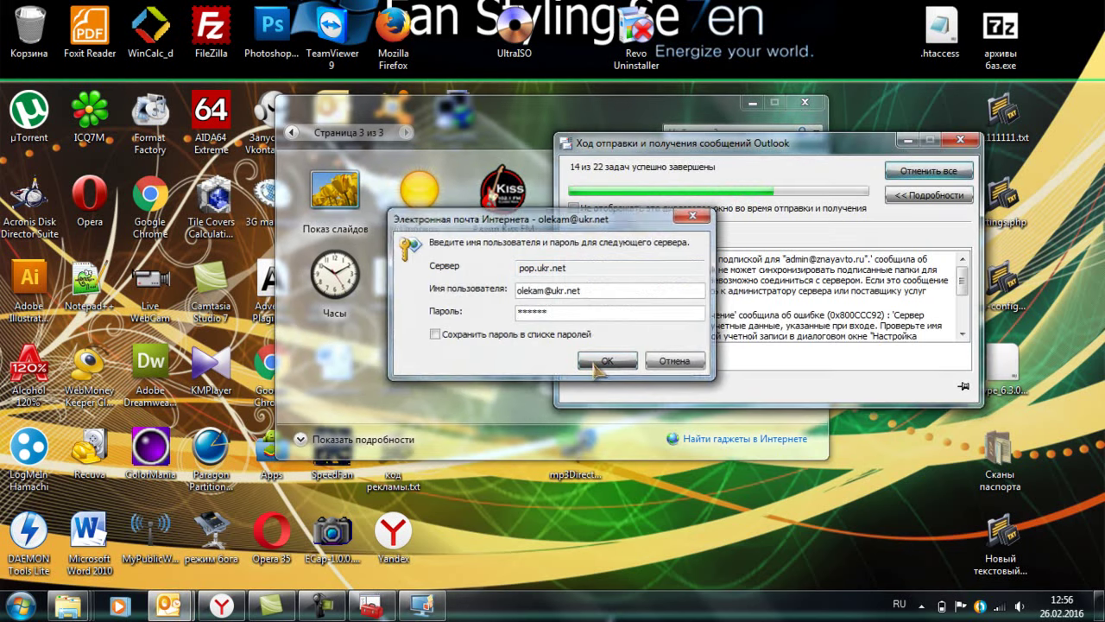
Confirm the Outlook mail login prompt and minimize the send/receive progress window, and close the gadget gallery.
left_click(606, 361)
left_click(907, 142)
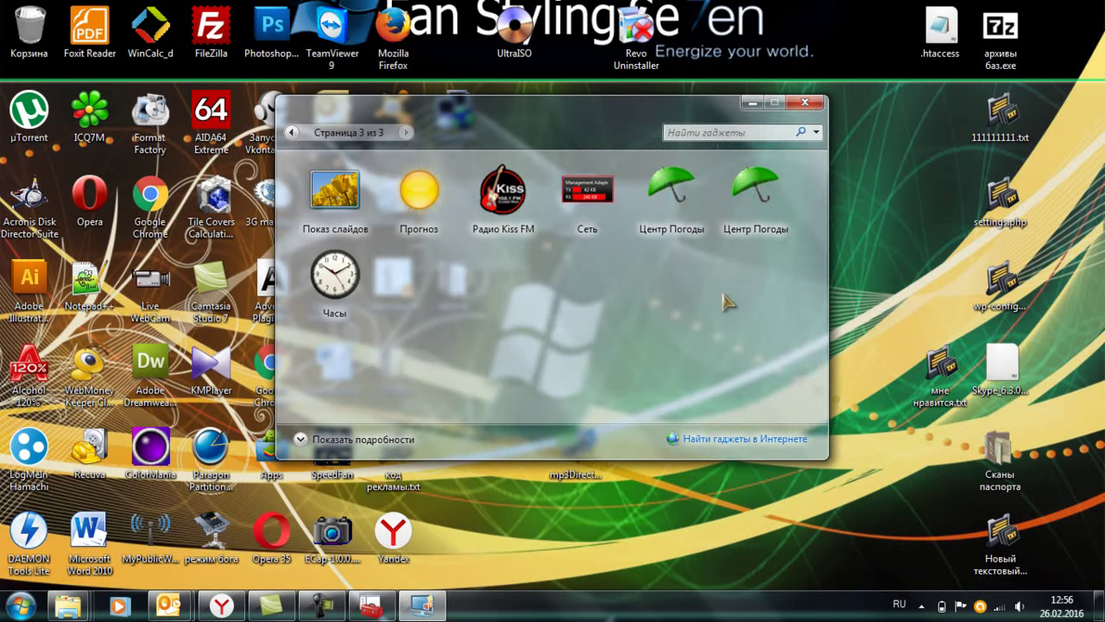
left_click(817, 101)
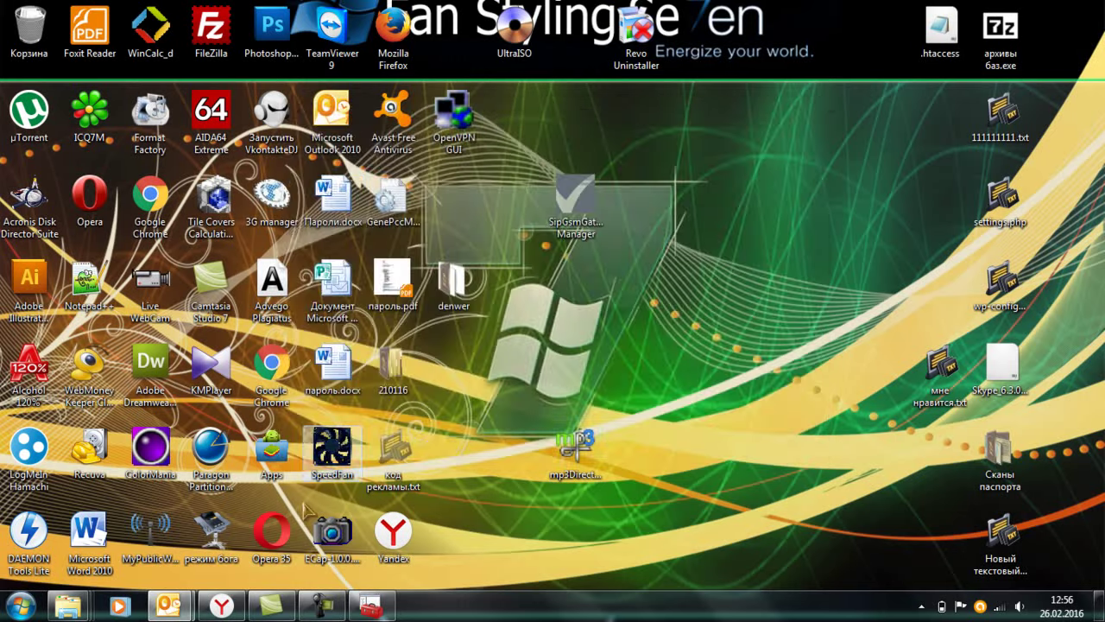
Review the browser's search results for Windows 7 desktop gadgets and the downloaded Control-CPU folder, and minimize both windows.
left_click(230, 608)
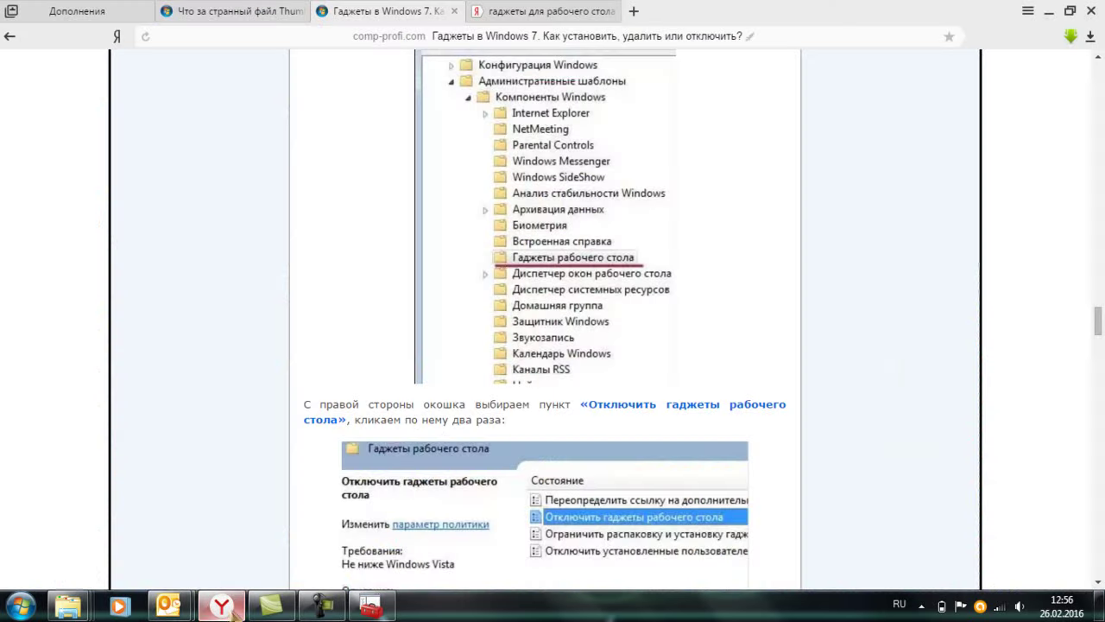
left_click(537, 11)
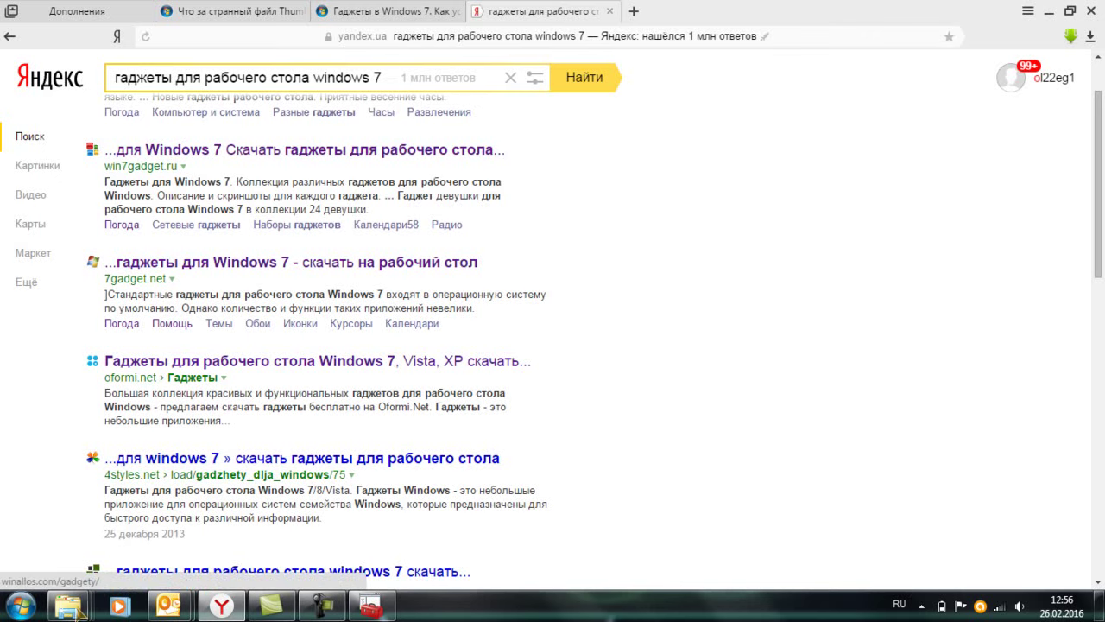
mouse_move(76, 615)
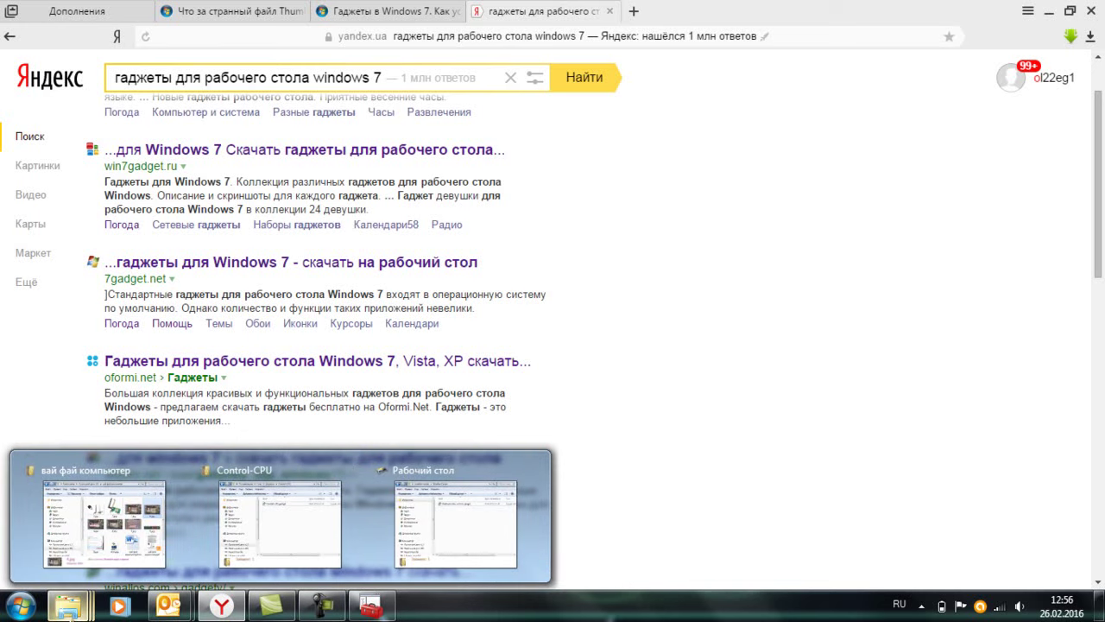
left_click(296, 516)
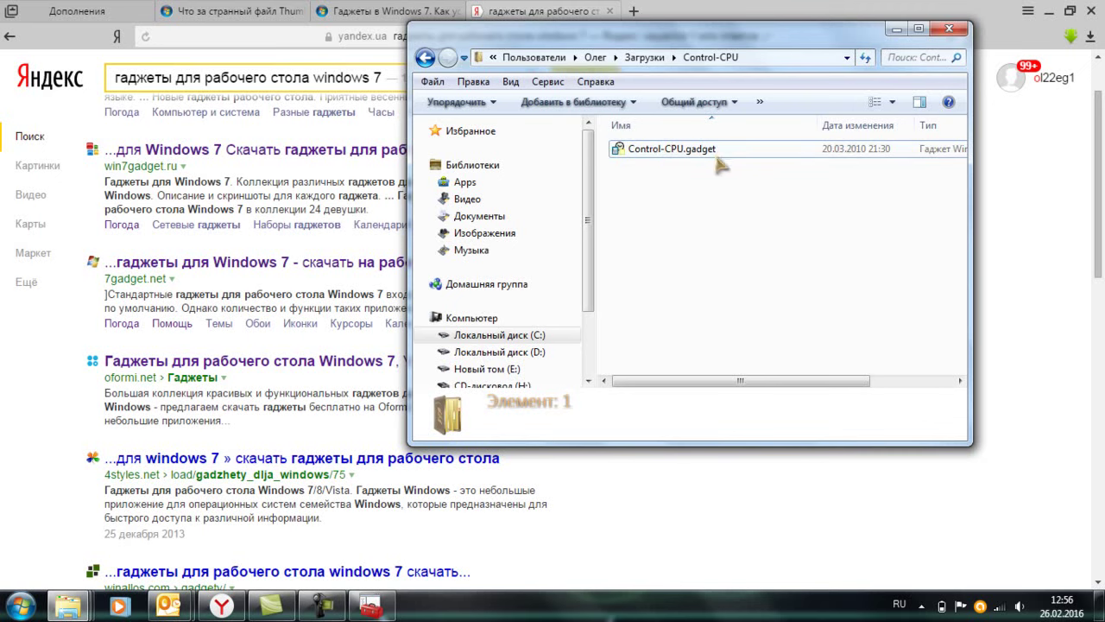
left_click(897, 28)
left_click(1047, 12)
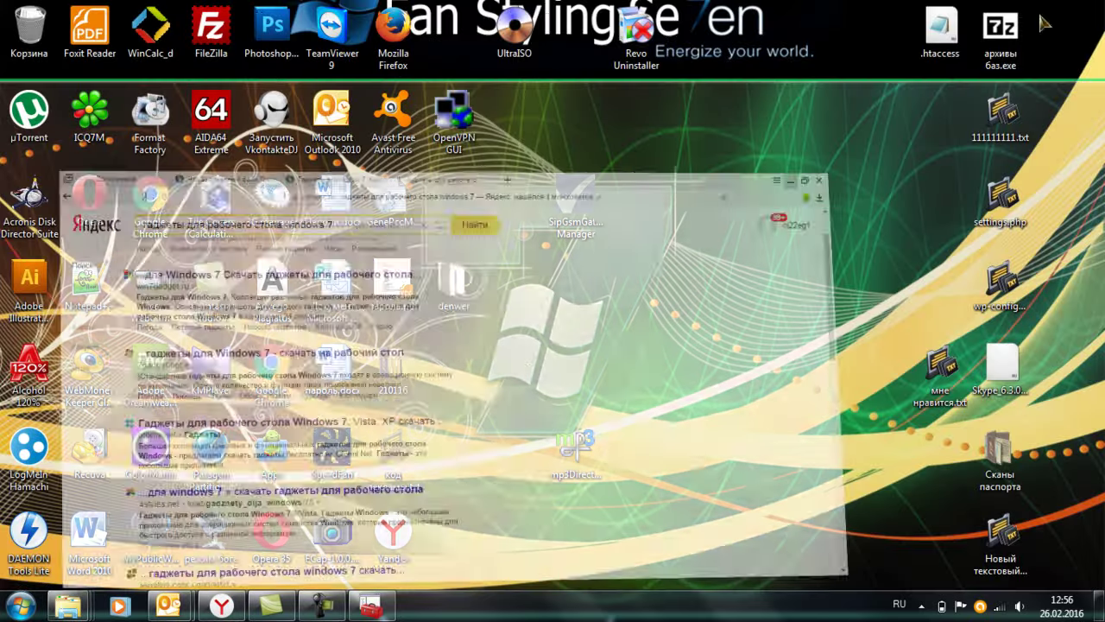
Restore the browser and return to the comp-profi.com article on Windows 7 gadgets.
left_click(222, 606)
left_click(349, 7)
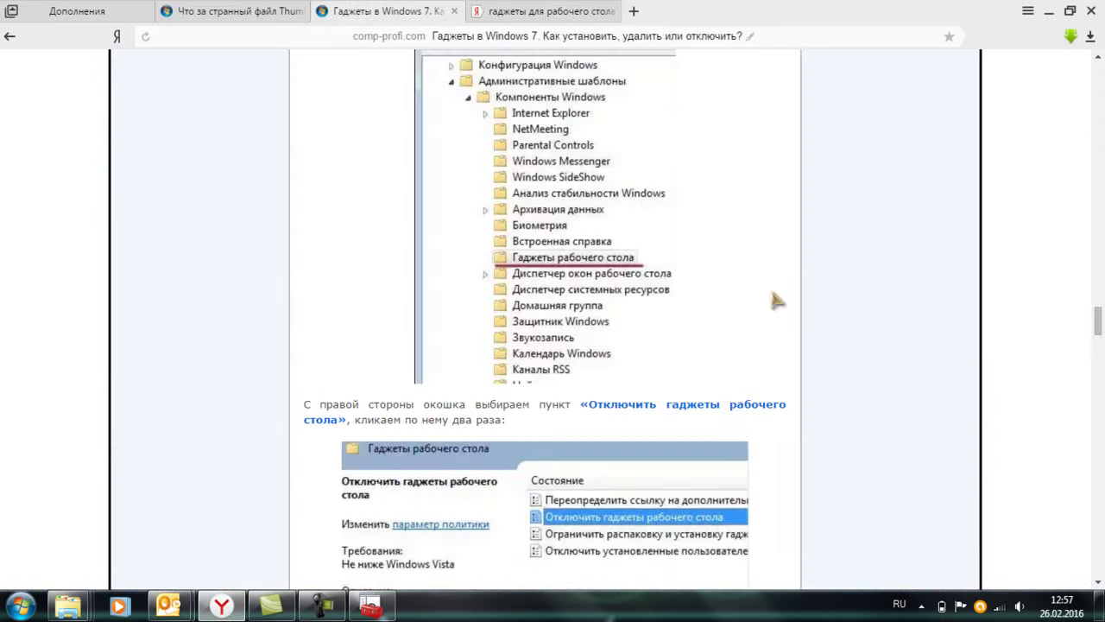